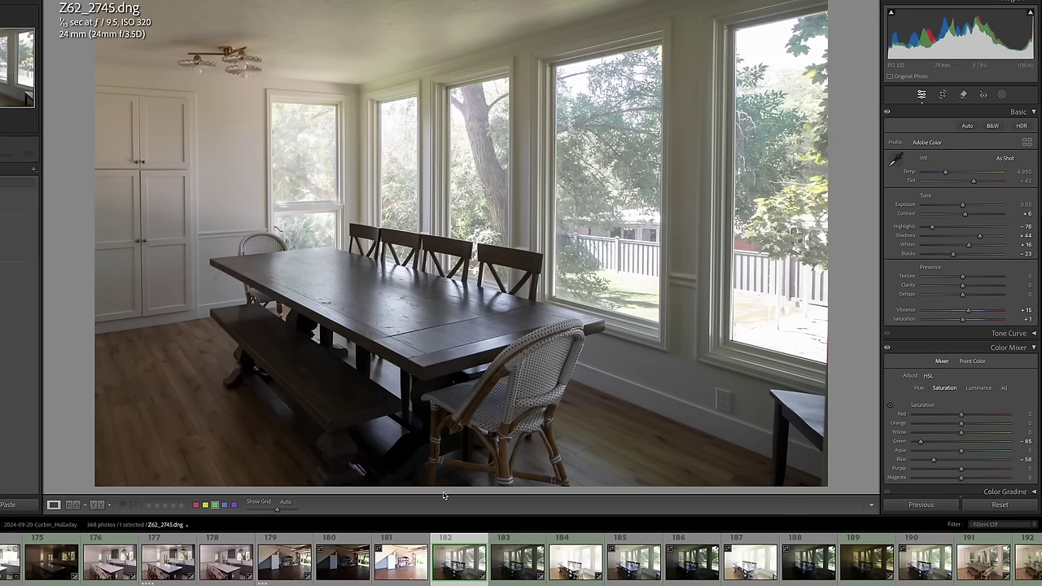
Step through frames Z62_2746 to Z62_2756, comparing the edited Z62_2754 against the darker Z62_2752.
{"action": "left_click", "coordinate": [493, 565]}
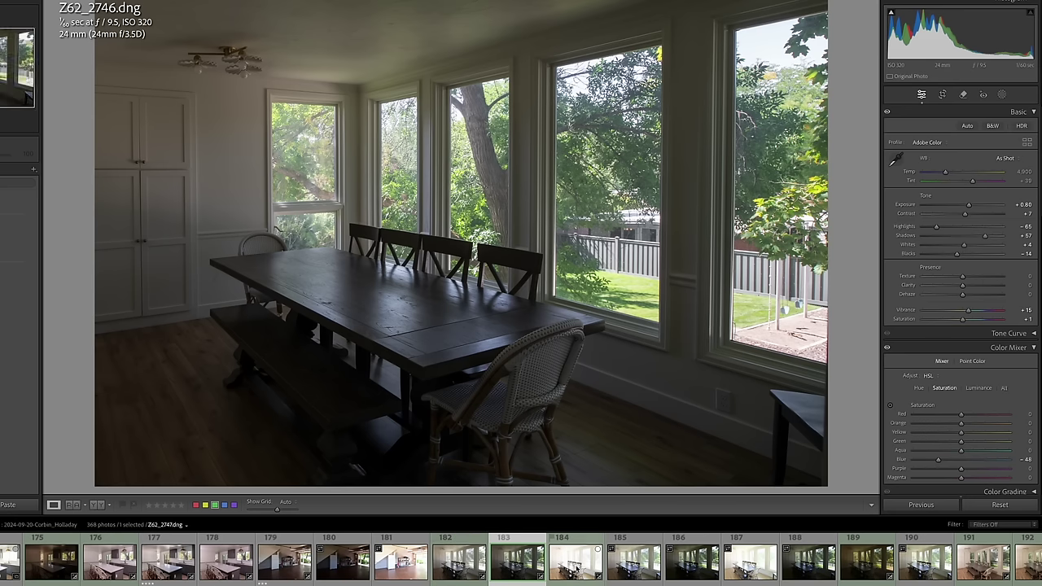
{"action": "left_click", "coordinate": [577, 569]}
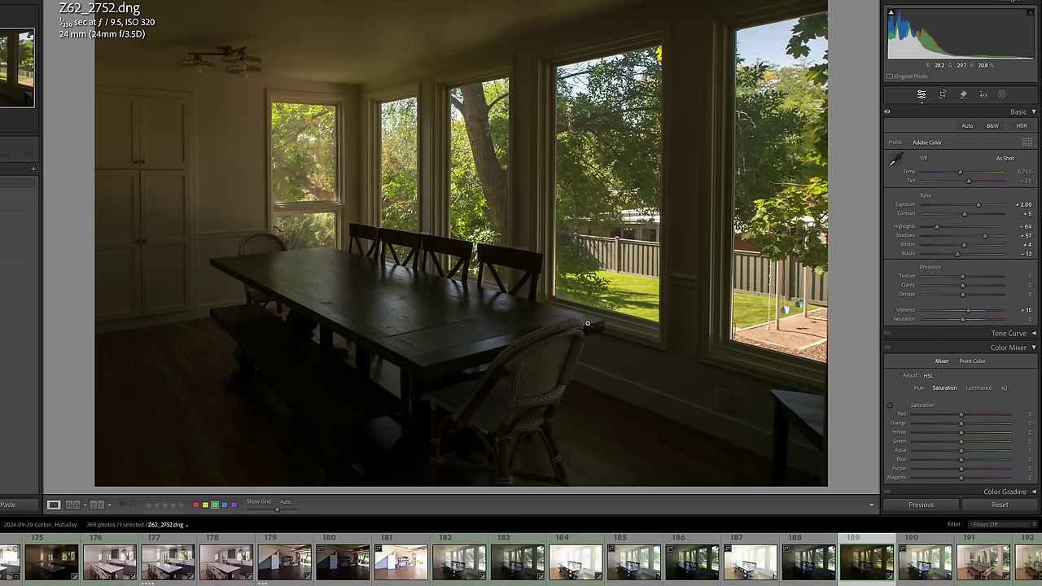
{"action": "scroll", "coordinate": [567, 562], "scroll_direction": "down", "scroll_amount": 3}
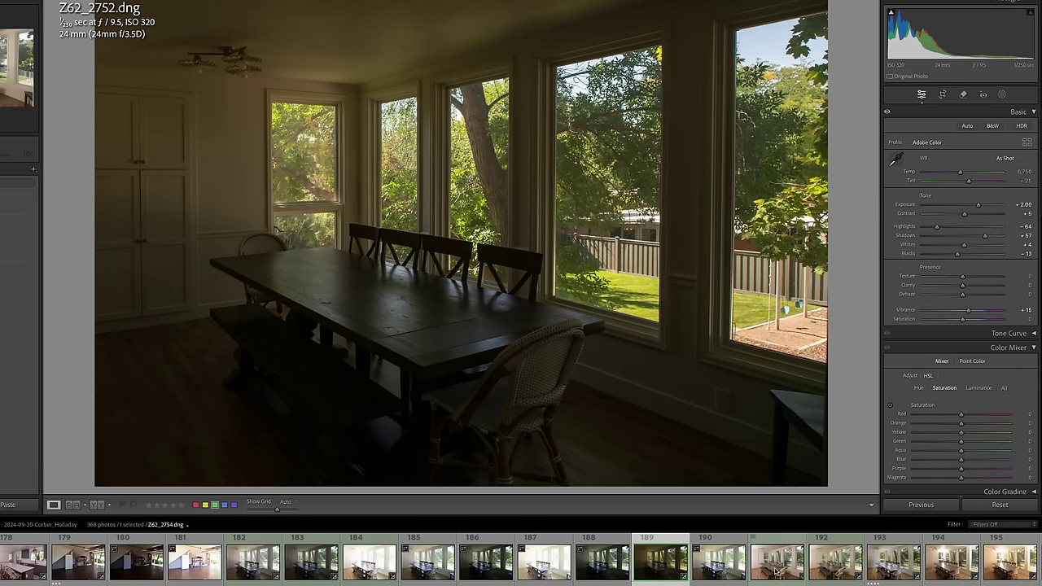
{"action": "left_click", "coordinate": [776, 570]}
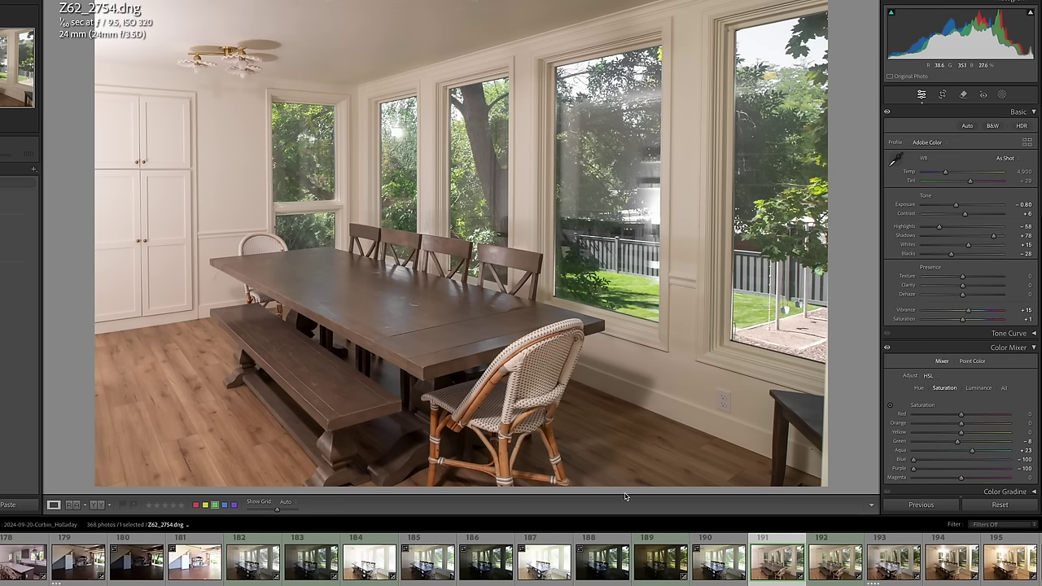
{"action": "left_click", "coordinate": [642, 564]}
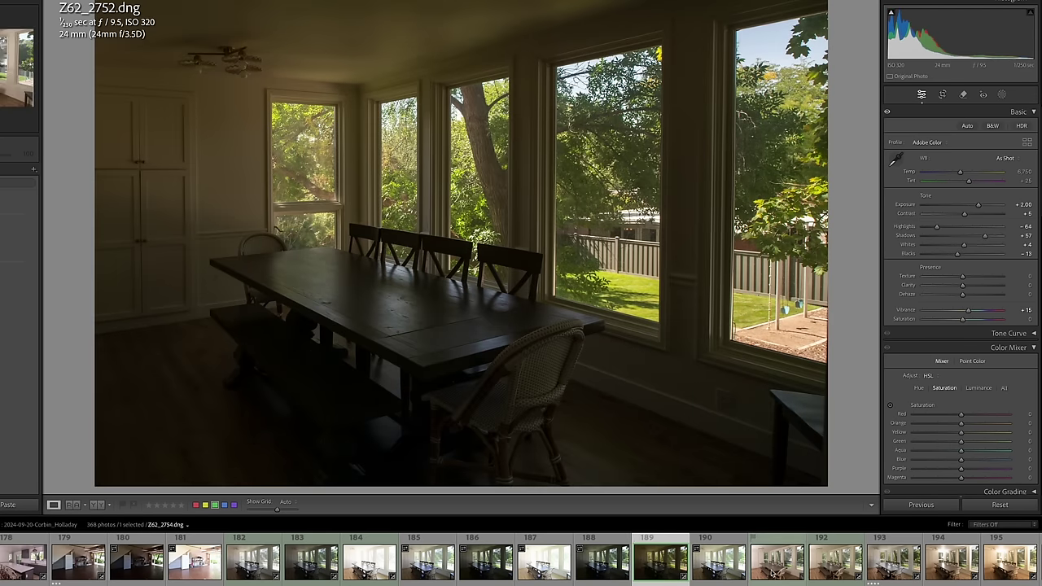
{"action": "left_click", "coordinate": [772, 572]}
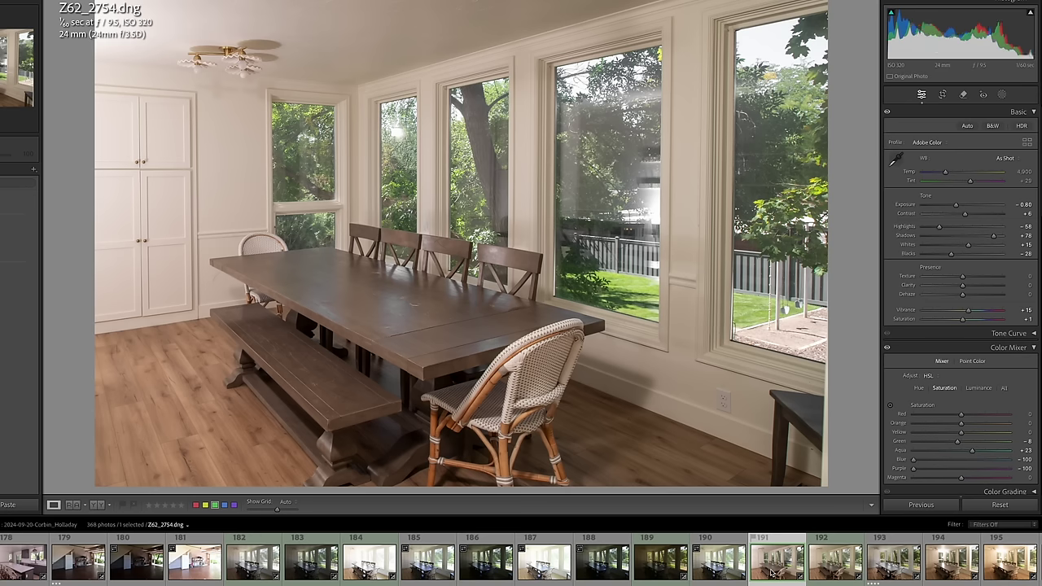
{"action": "left_click", "coordinate": [839, 571]}
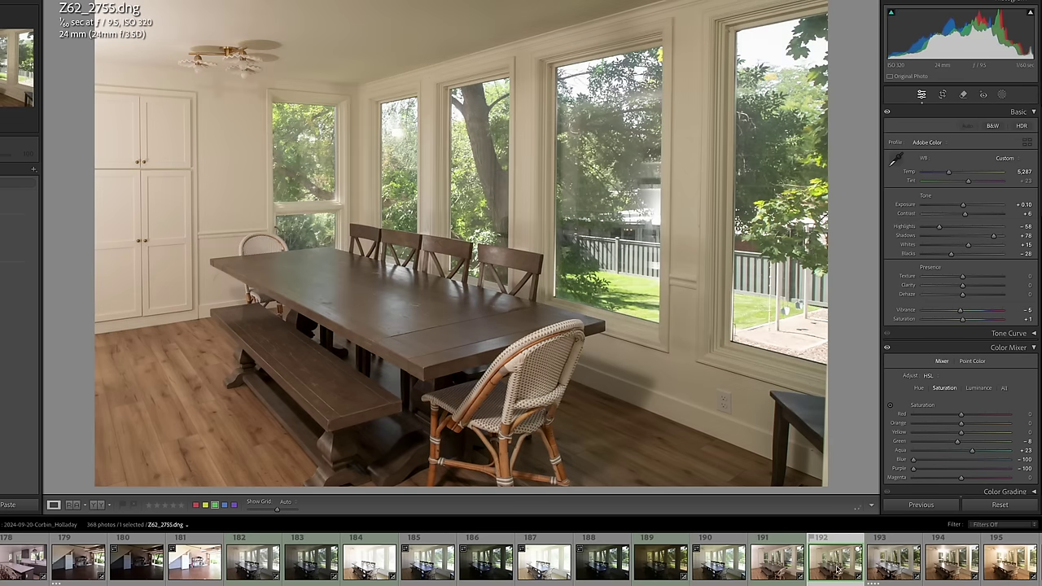
{"action": "left_click", "coordinate": [948, 575]}
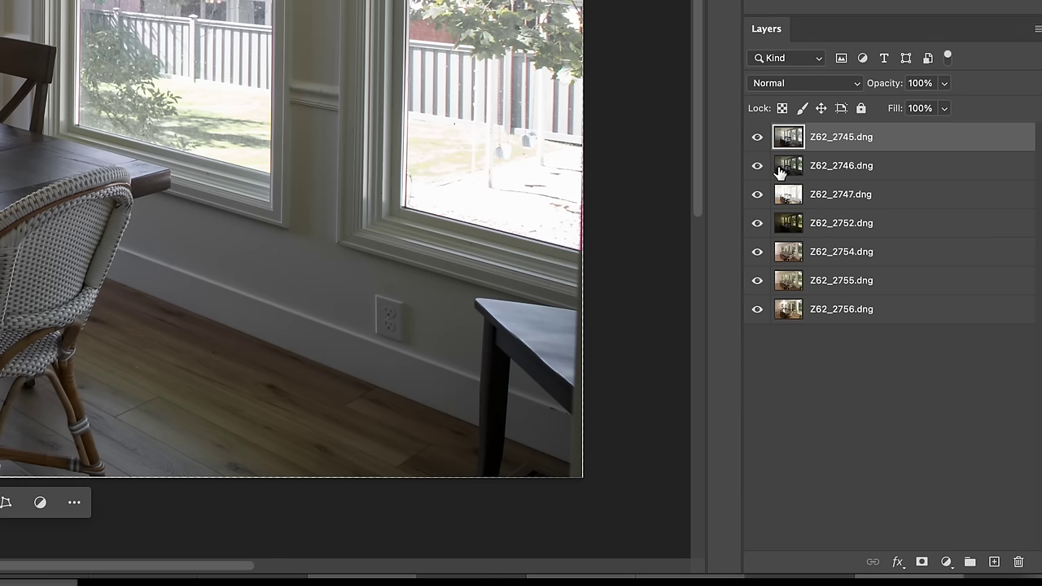
Move Z62_2745 and Z62_2746 to the bottom of the stack, with Z62_2747 just above Z62_2745.
{"action": "left_click", "coordinate": [779, 171]}
{"action": "left_click", "coordinate": [787, 144]}
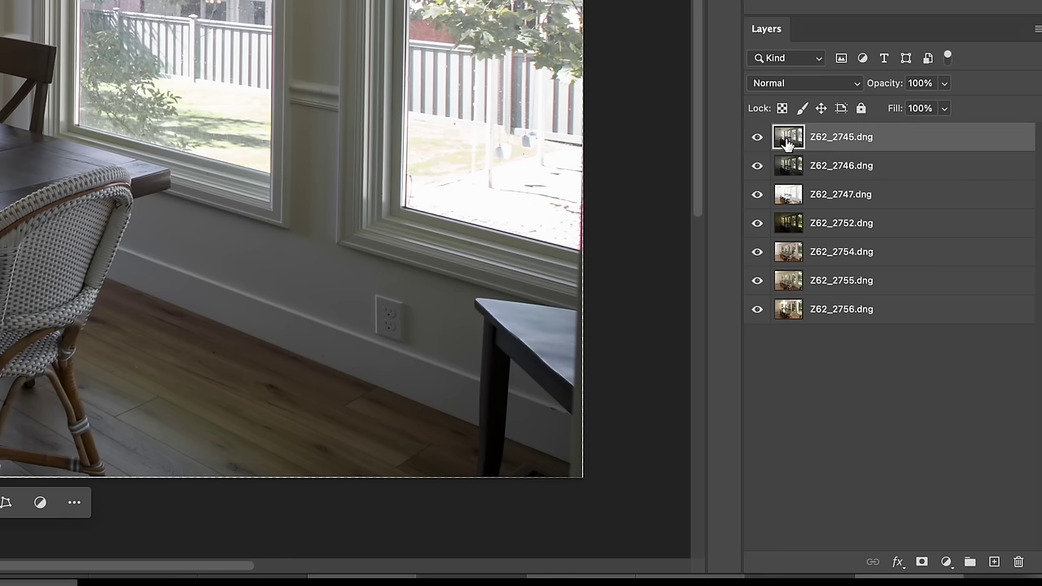
{"action": "left_click", "coordinate": [820, 169], "text": "shift"}
{"action": "left_click_drag", "start_coordinate": [822, 159], "coordinate": [816, 423]}
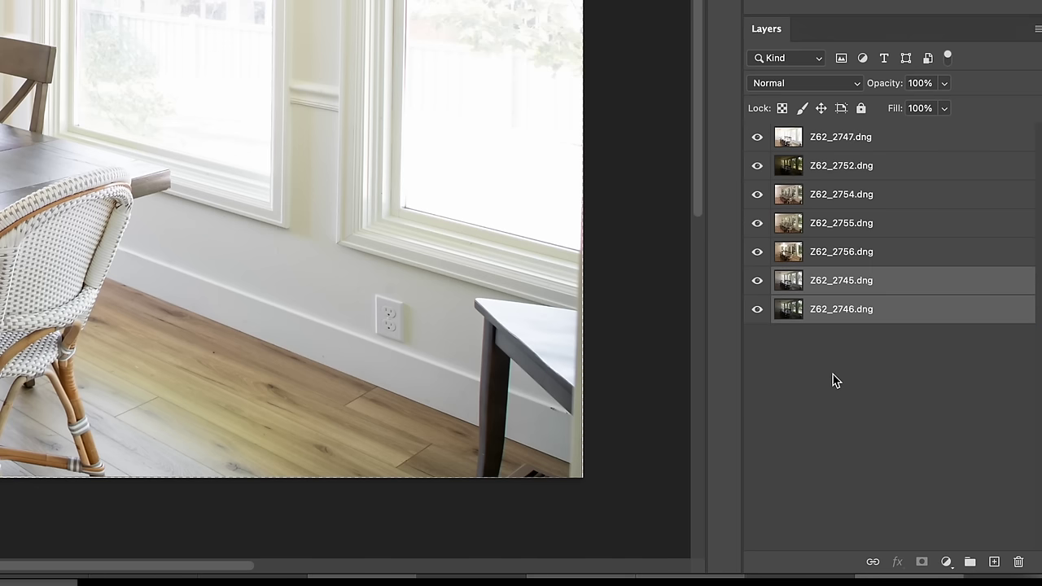
{"action": "left_click_drag", "start_coordinate": [855, 138], "coordinate": [876, 258]}
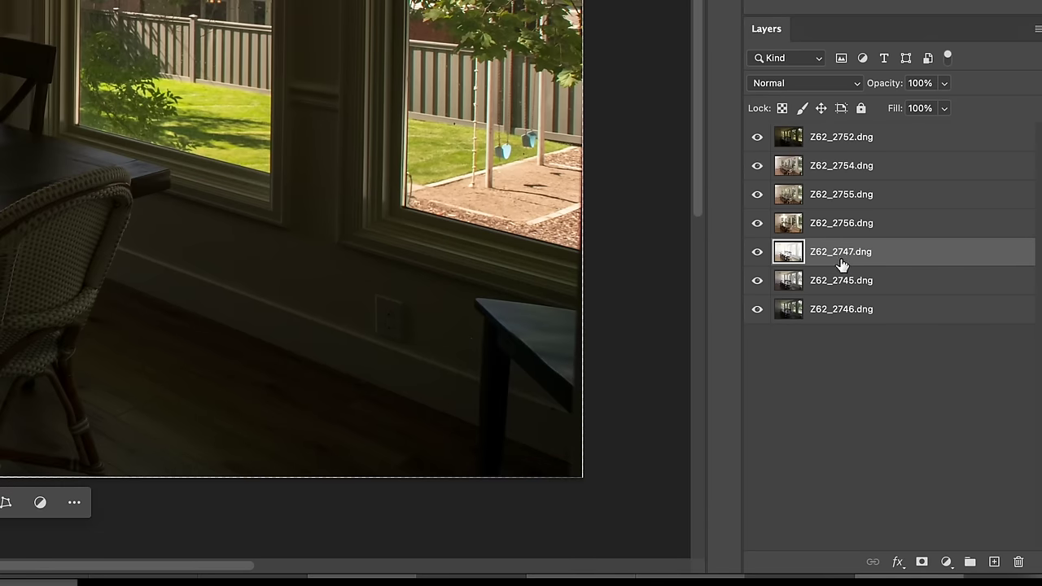
Give Z62_2747 and Z62_2745 black hide-all masks and hide the top Z62_2752 layer.
{"action": "key", "text": "ctrl+alt+shift+m"}
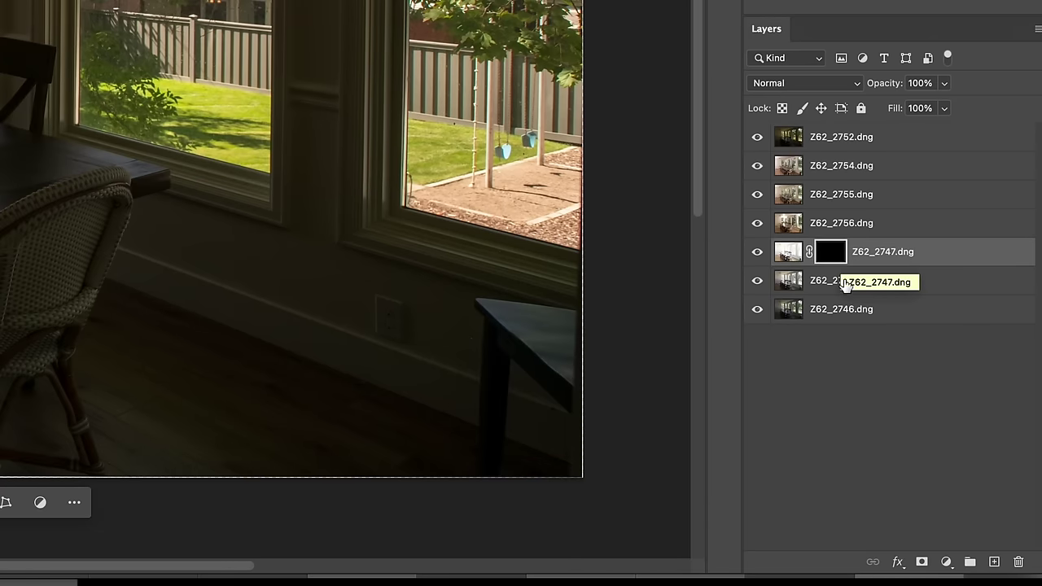
{"action": "left_click", "coordinate": [819, 280]}
{"action": "key", "text": "ctrl+alt+shift+m"}
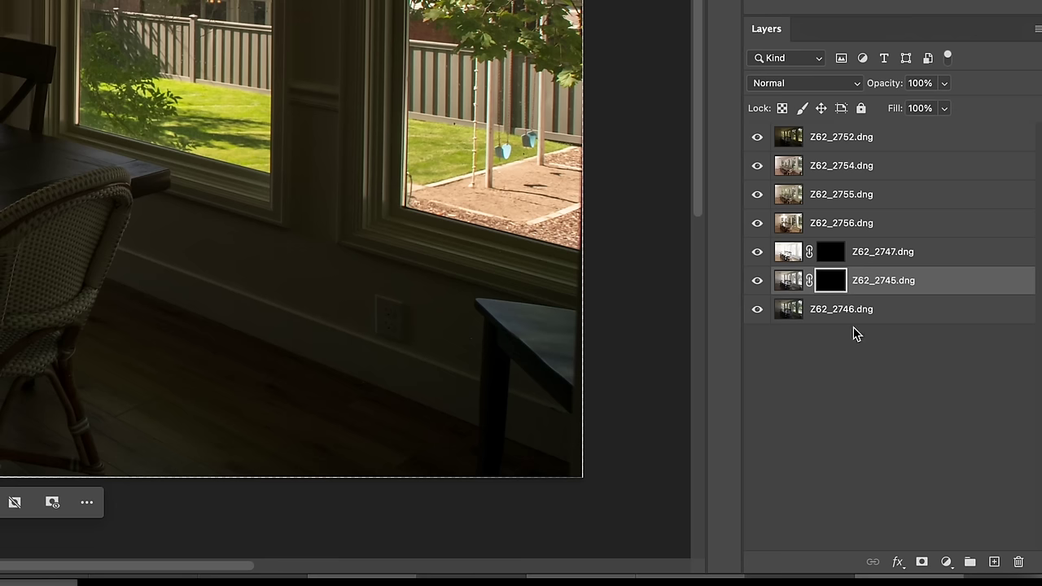
{"action": "left_click", "coordinate": [818, 140]}
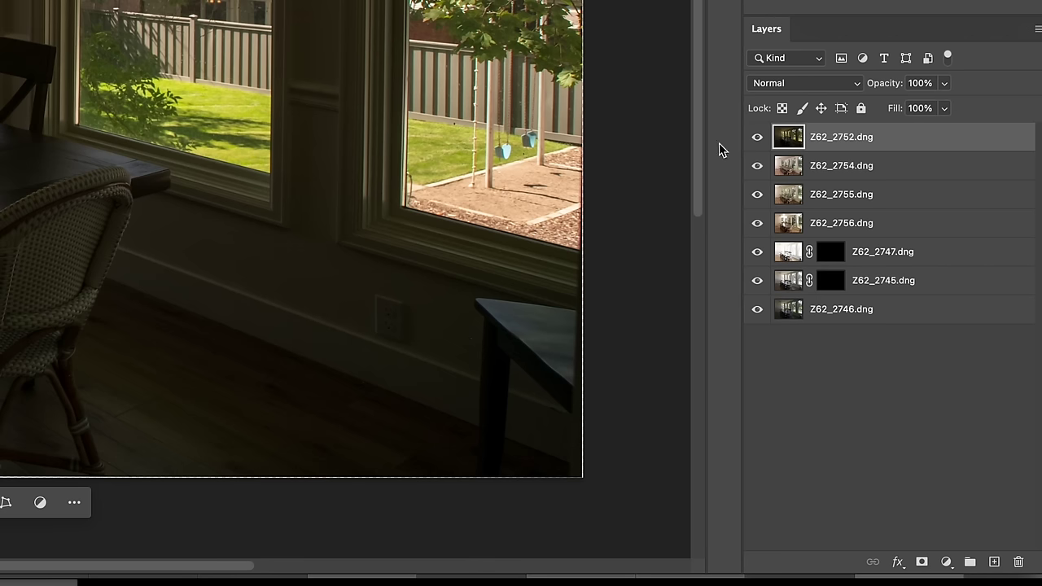
{"action": "left_click", "coordinate": [756, 138]}
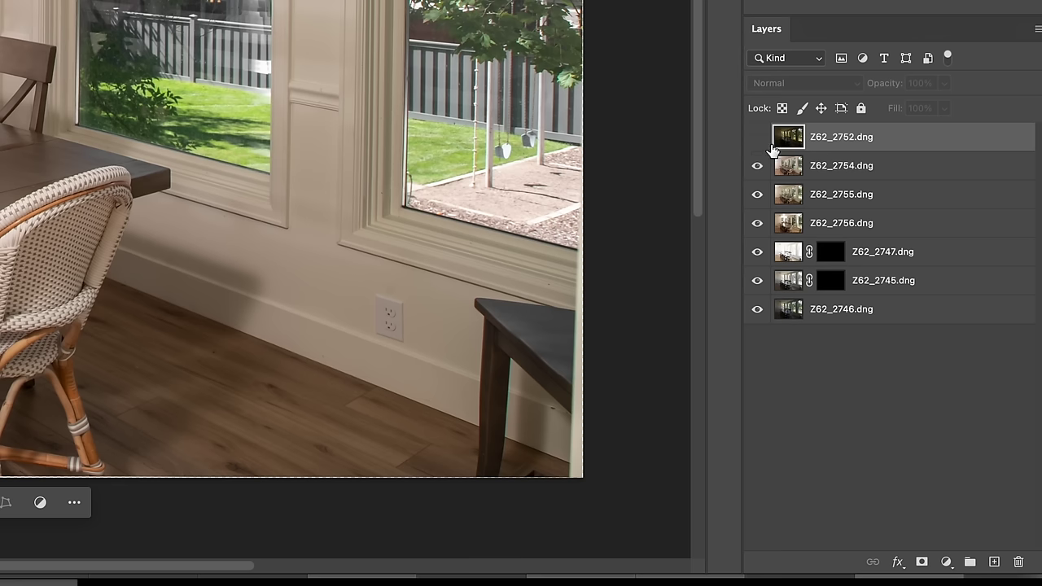
Group Z62_2754, Z62_2755 and Z62_2756 into Group 1 and give the group a white mask.
{"action": "left_click", "coordinate": [830, 166]}
{"action": "left_click", "coordinate": [845, 224], "text": "shift"}
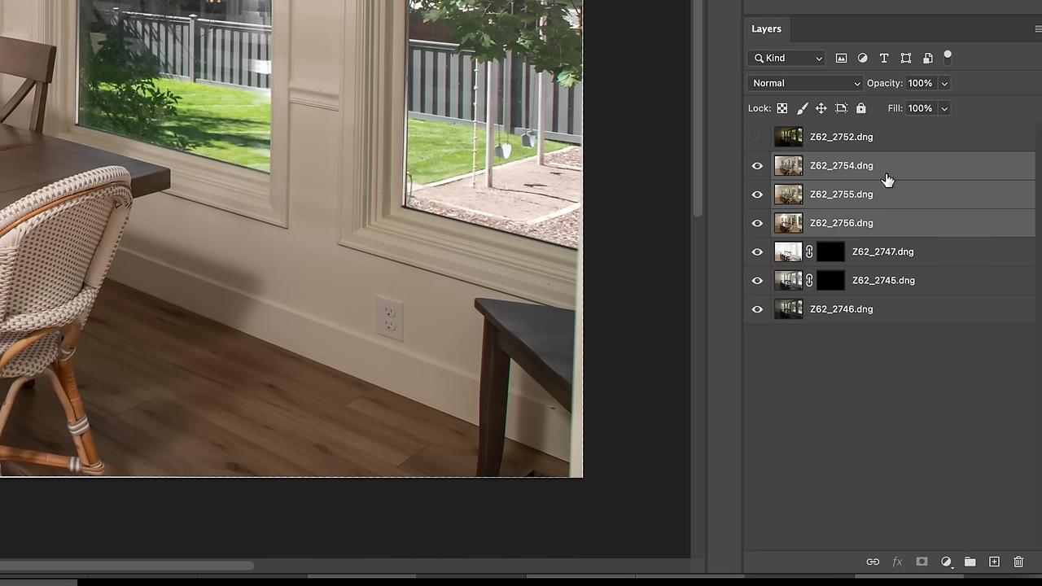
{"action": "left_click_drag", "start_coordinate": [842, 209], "coordinate": [970, 562]}
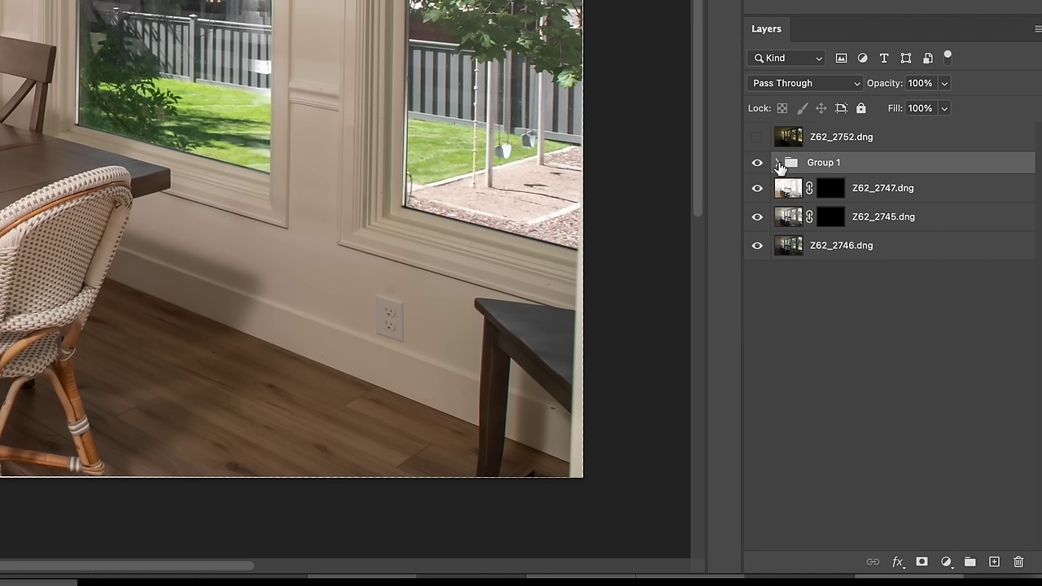
{"action": "left_click", "coordinate": [923, 562]}
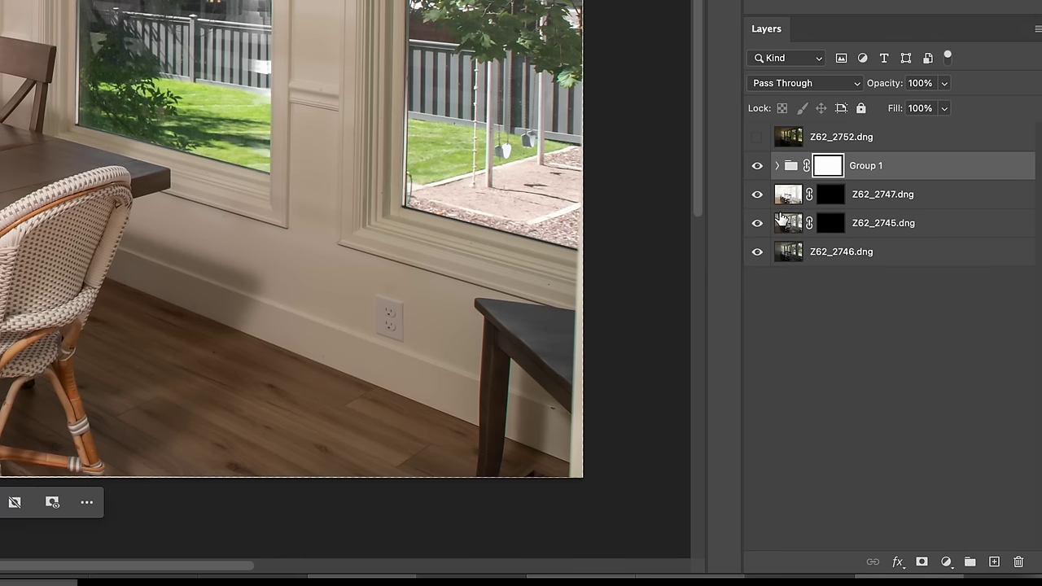
Add a black hide-all mask to Z62_2754 inside Group 1 and copy it onto Z62_2755.
{"action": "left_click", "coordinate": [777, 165]}
{"action": "left_click", "coordinate": [852, 209]}
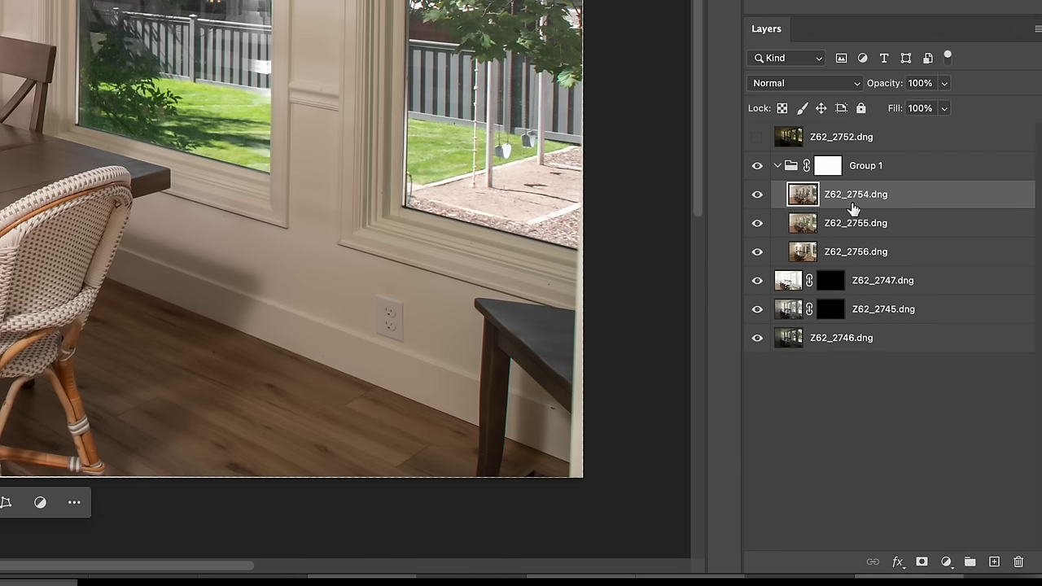
{"action": "key", "text": "alt+ctrl+g"}
{"action": "left_click_drag", "start_coordinate": [844, 194], "coordinate": [857, 229]}
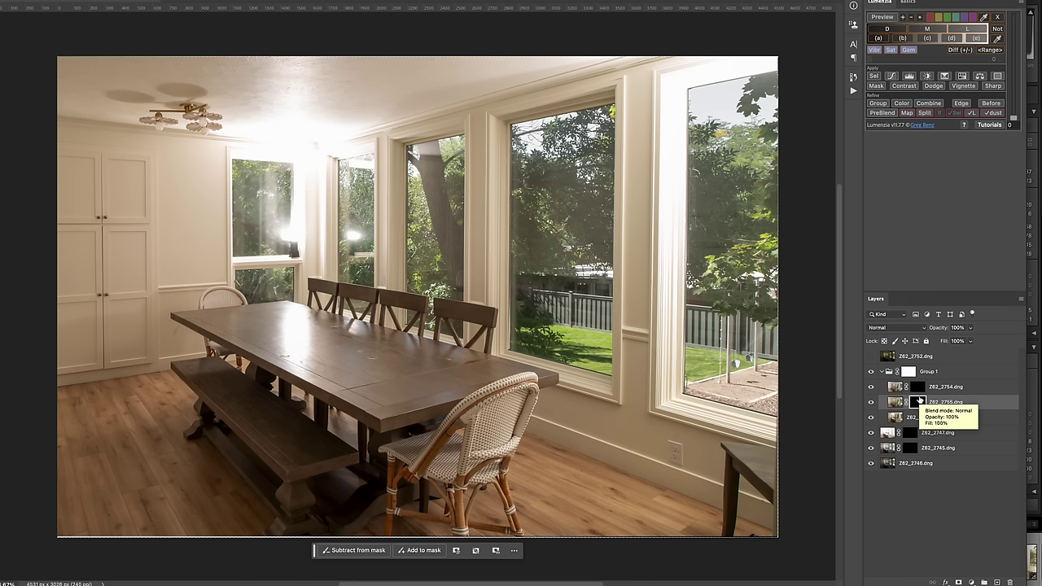
Paint the Z62_2755 mask with a larger brush over the window glare, ceiling and lower-right corner.
{"action": "left_click", "coordinate": [919, 400]}
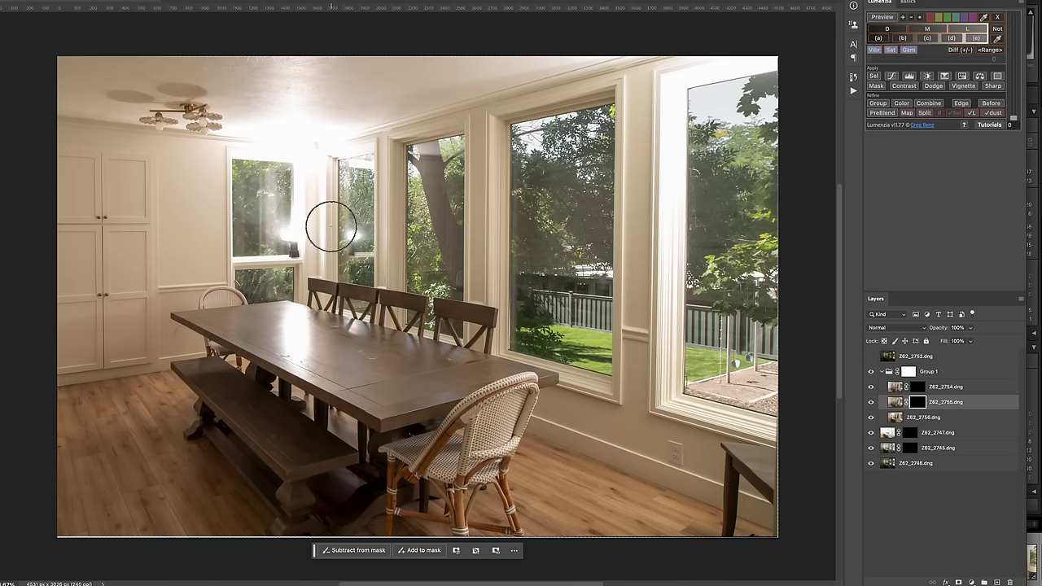
{"action": "key", "text": "bracketright"}
{"action": "key", "text": "bracketright"}
{"action": "key", "text": "bracketright"}
{"action": "key", "text": "bracketright"}
{"action": "key", "text": "bracketright"}
{"action": "key", "text": "bracketright"}
{"action": "key", "text": "bracketright"}
{"action": "key", "text": "bracketright"}
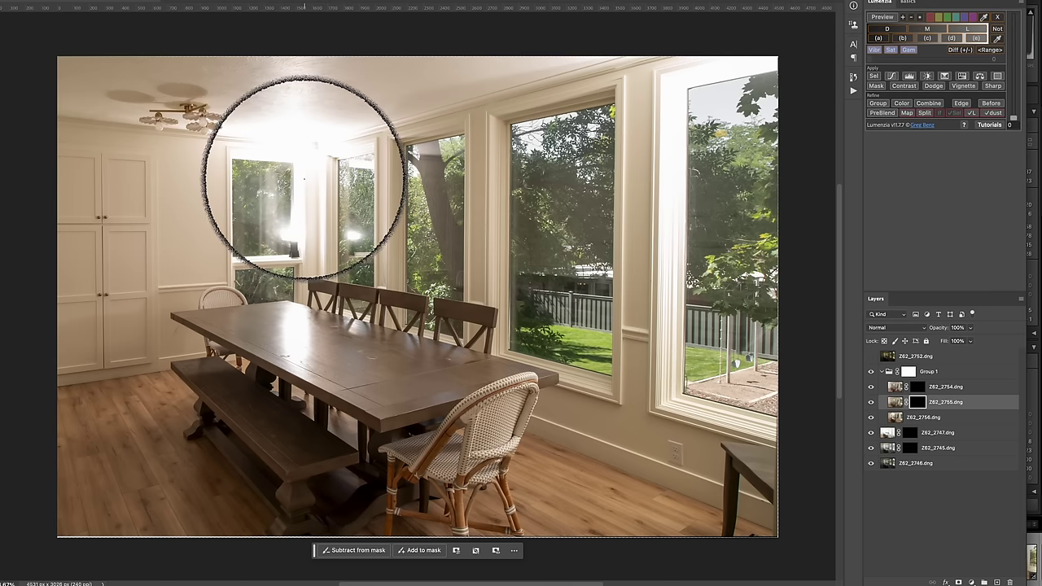
{"action": "mouse_move", "coordinate": [304, 177]}
{"action": "left_mouse_down"}
{"action": "mouse_move", "coordinate": [264, 179]}
{"action": "mouse_move", "coordinate": [293, 169]}
{"action": "mouse_move", "coordinate": [314, 245]}
{"action": "left_mouse_up"}
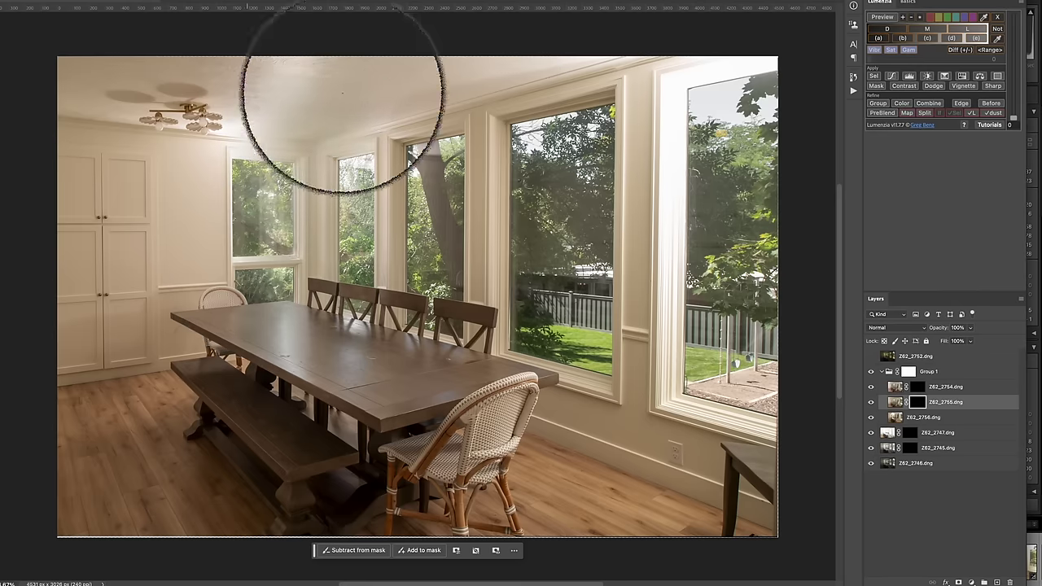
{"action": "mouse_move", "coordinate": [329, 133]}
{"action": "left_mouse_down"}
{"action": "mouse_move", "coordinate": [241, 224]}
{"action": "mouse_move", "coordinate": [269, 127]}
{"action": "left_mouse_up"}
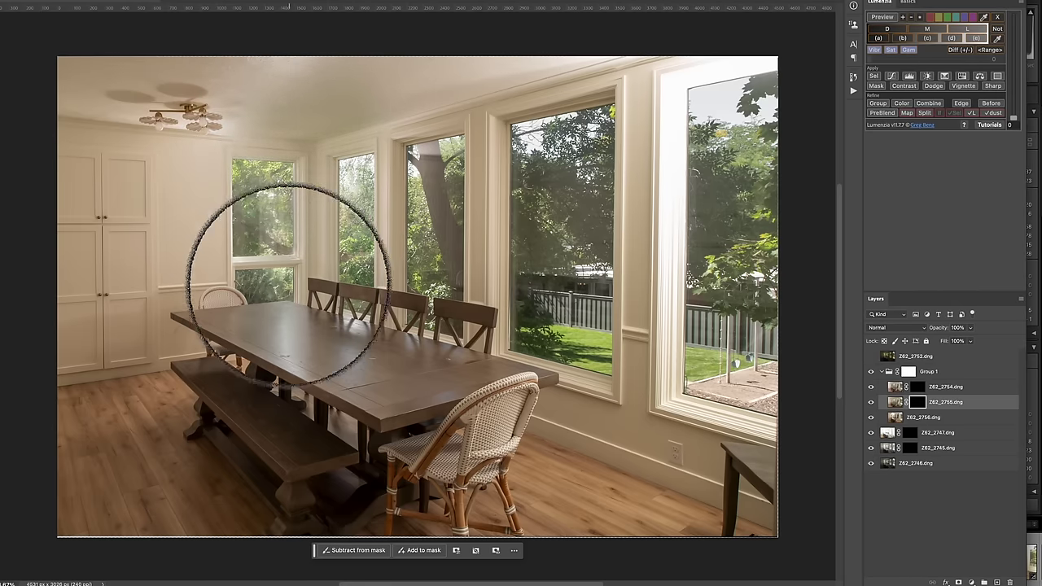
{"action": "left_click_drag", "start_coordinate": [288, 263], "coordinate": [325, 139]}
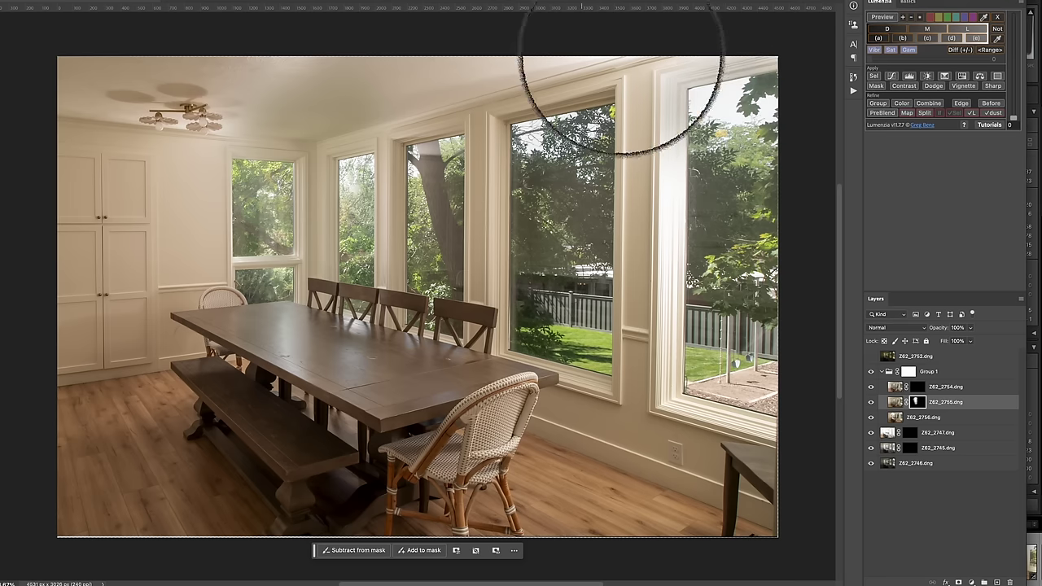
{"action": "mouse_move", "coordinate": [647, 407]}
{"action": "left_mouse_down"}
{"action": "mouse_move", "coordinate": [710, 72]}
{"action": "mouse_move", "coordinate": [739, 90]}
{"action": "left_mouse_up"}
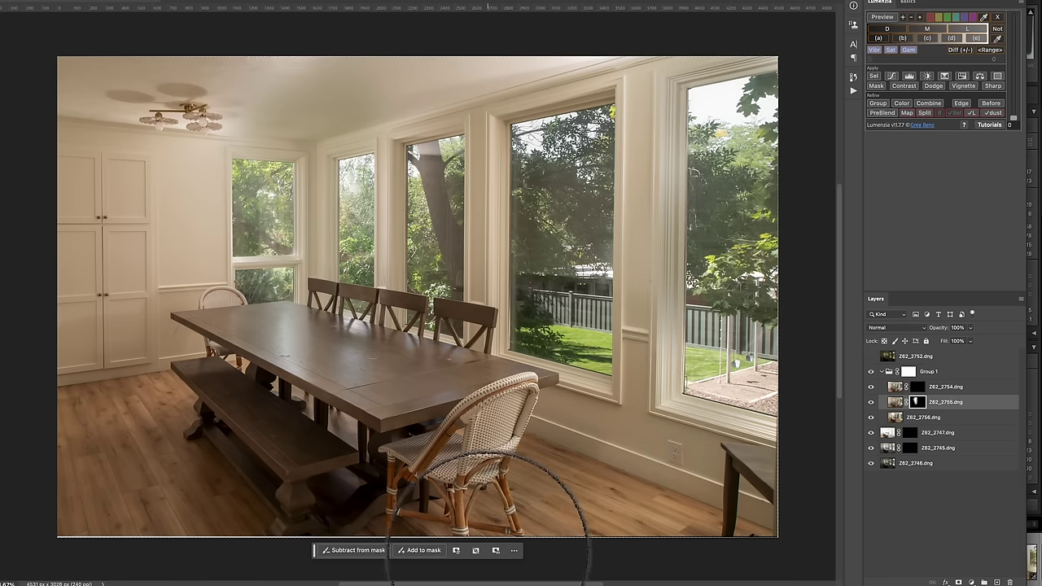
{"action": "mouse_move", "coordinate": [732, 497]}
{"action": "left_mouse_down"}
{"action": "mouse_move", "coordinate": [819, 482]}
{"action": "mouse_move", "coordinate": [862, 439]}
{"action": "mouse_move", "coordinate": [764, 464]}
{"action": "mouse_move", "coordinate": [792, 489]}
{"action": "mouse_move", "coordinate": [756, 470]}
{"action": "mouse_move", "coordinate": [773, 496]}
{"action": "left_mouse_up"}
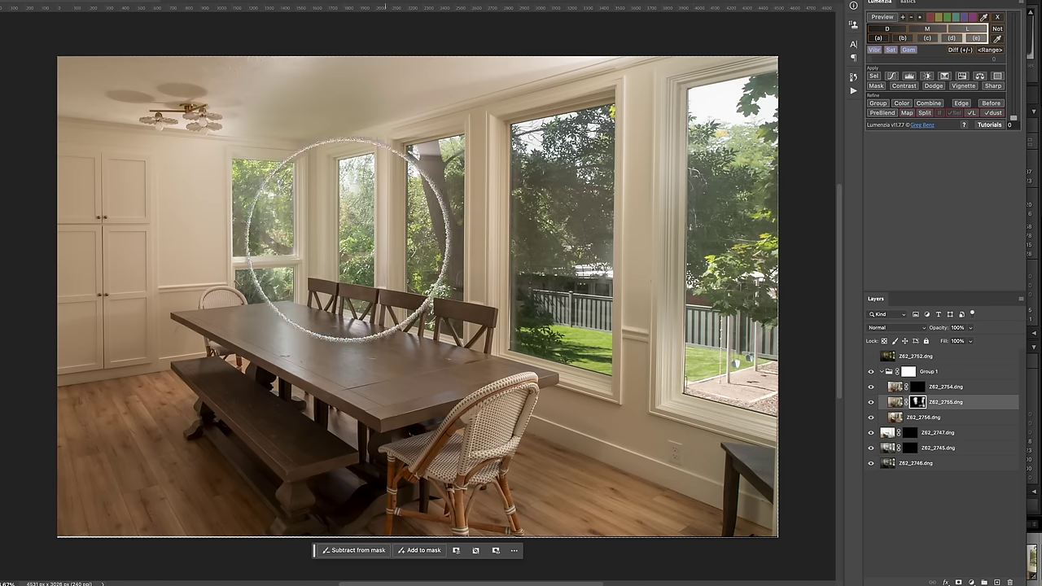
{"action": "mouse_move", "coordinate": [346, 236]}
{"action": "left_mouse_down"}
{"action": "mouse_move", "coordinate": [493, 70]}
{"action": "mouse_move", "coordinate": [407, 46]}
{"action": "mouse_move", "coordinate": [600, 11]}
{"action": "mouse_move", "coordinate": [328, 52]}
{"action": "left_mouse_up"}
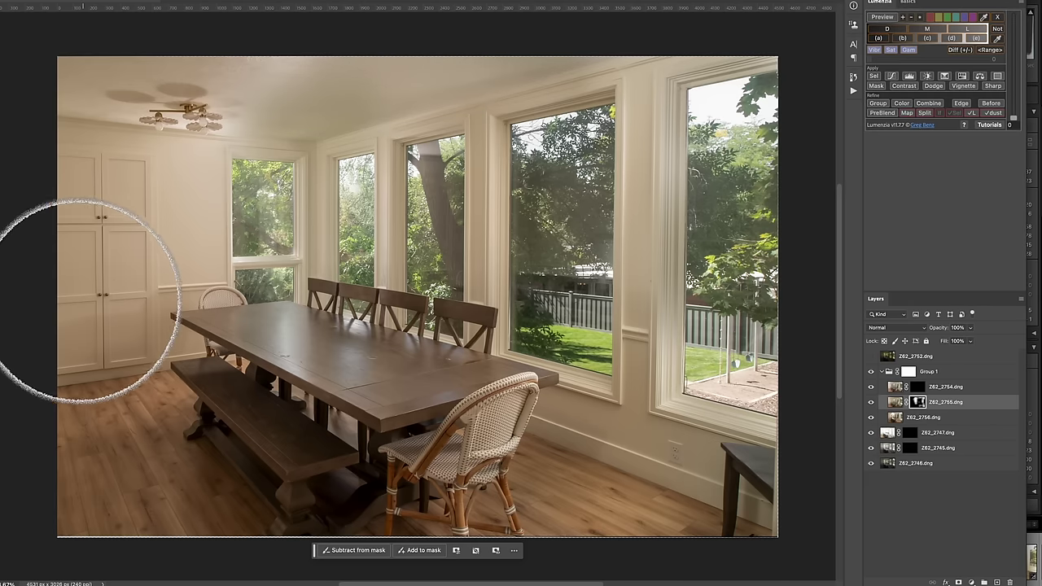
Toggle the Z62_2754 mask off and on to compare, then reduce the brush size.
{"action": "left_click", "coordinate": [914, 389]}
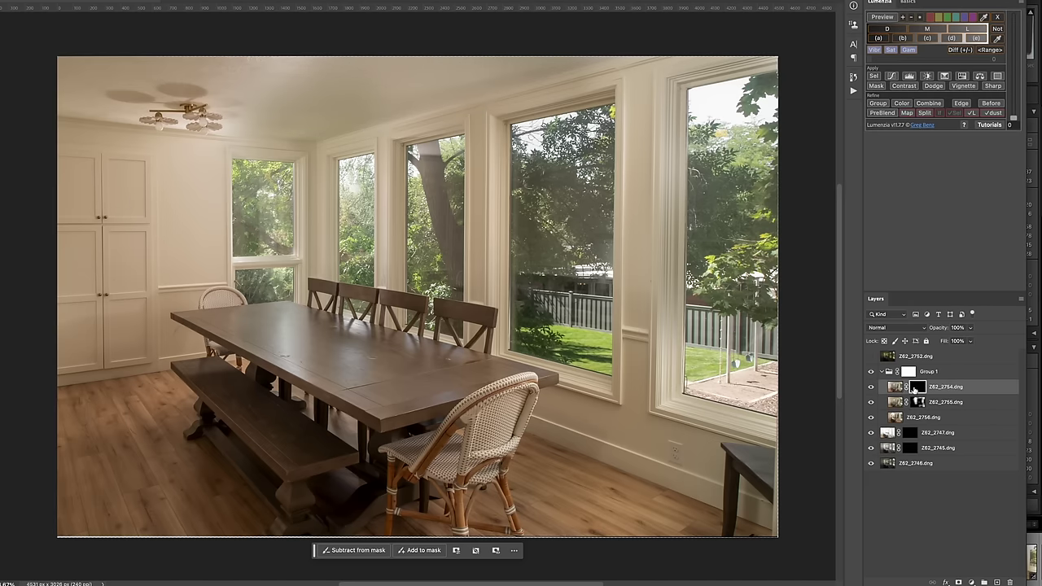
{"action": "left_click", "coordinate": [914, 389], "text": "shift"}
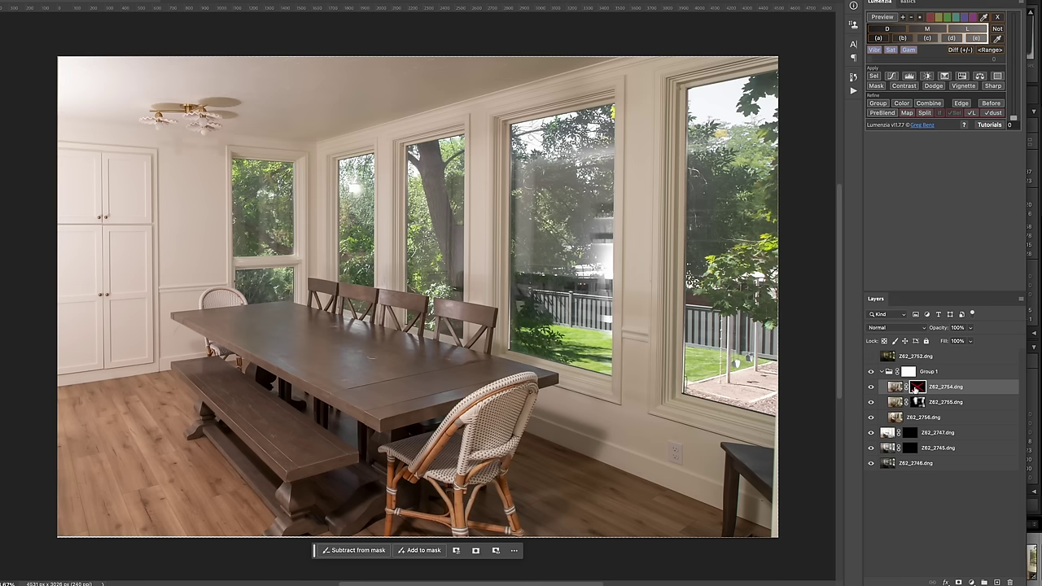
{"action": "left_click", "coordinate": [914, 389], "text": "shift"}
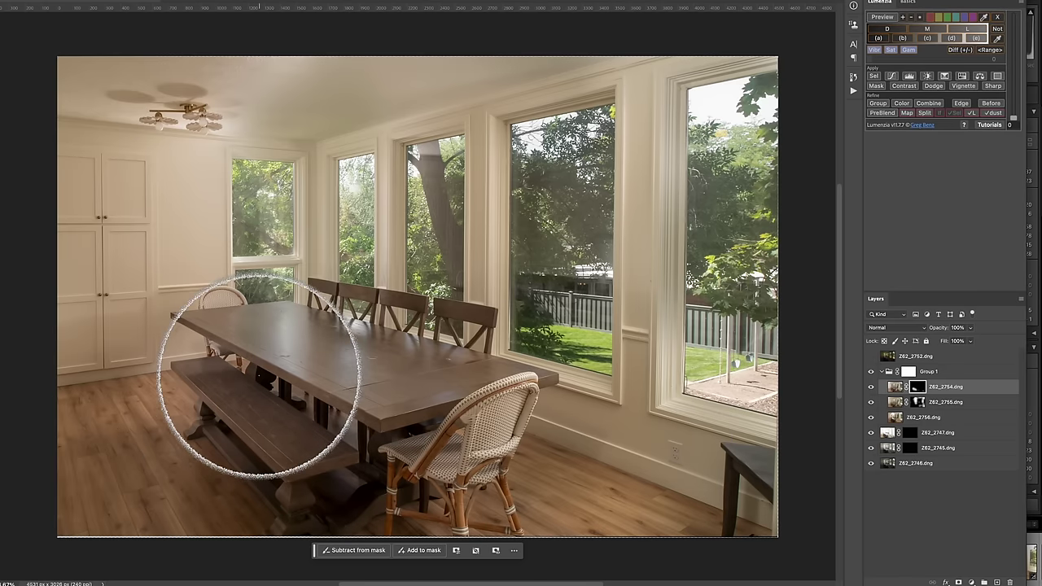
{"action": "key", "text": "bracketleft"}
{"action": "key", "text": "bracketleft"}
{"action": "key", "text": "bracketleft"}
{"action": "key", "text": "bracketleft"}
{"action": "key", "text": "bracketleft"}
{"action": "key", "text": "bracketleft"}
{"action": "key", "text": "bracketleft"}
{"action": "key", "text": "bracketleft"}
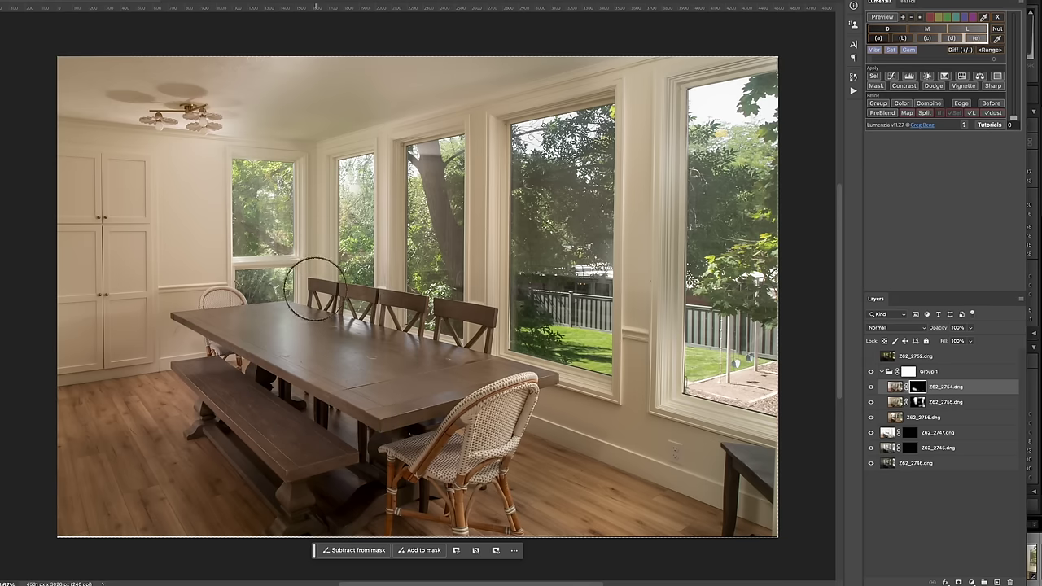
Show and target Z62_2752, zoom into the left window, and outline its upper glass pane.
{"action": "left_click", "coordinate": [871, 357]}
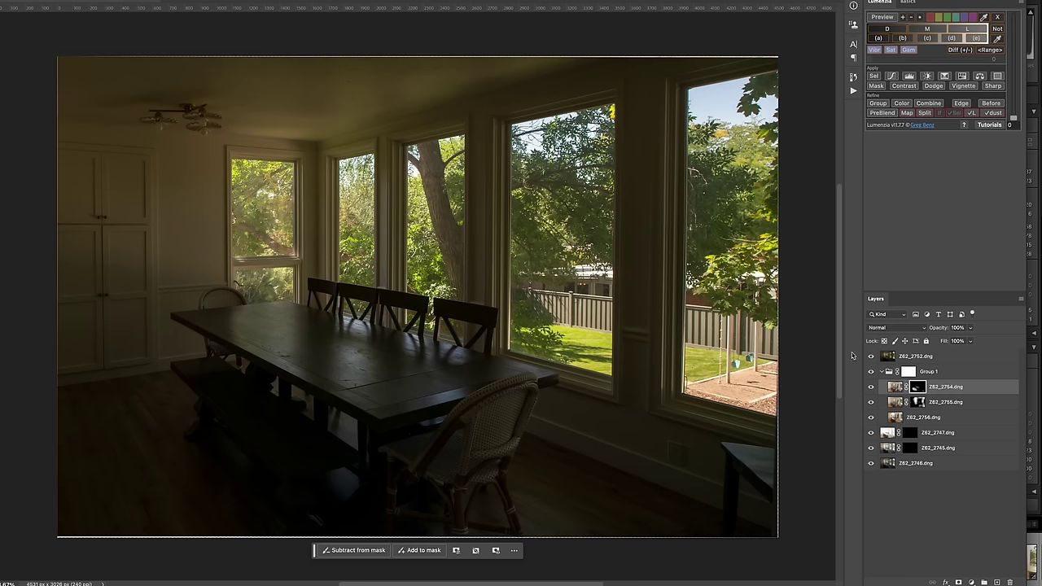
{"action": "left_click", "coordinate": [921, 359]}
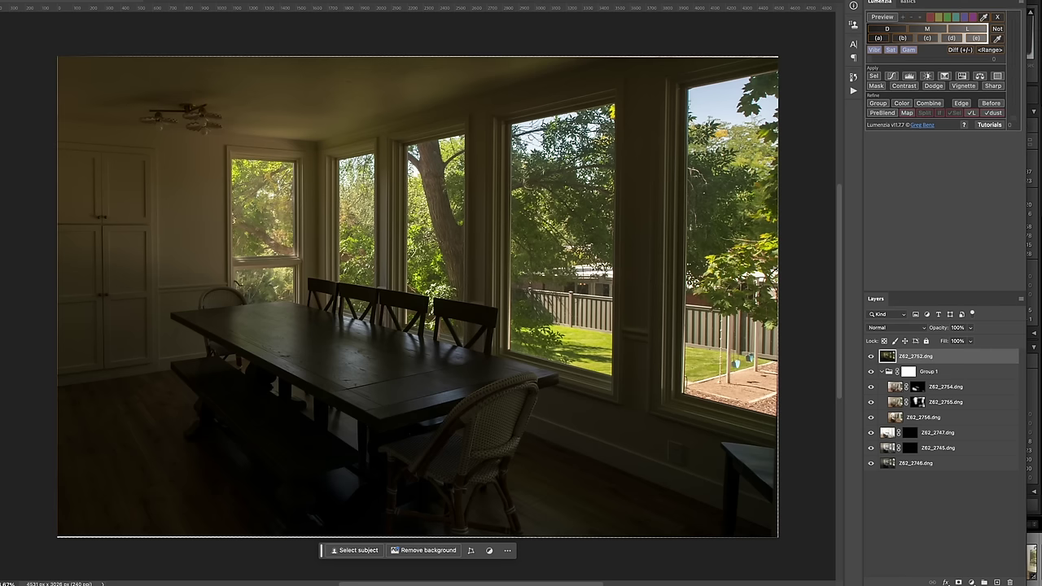
{"action": "left_click_drag", "start_coordinate": [234, 180], "coordinate": [207, 176]}
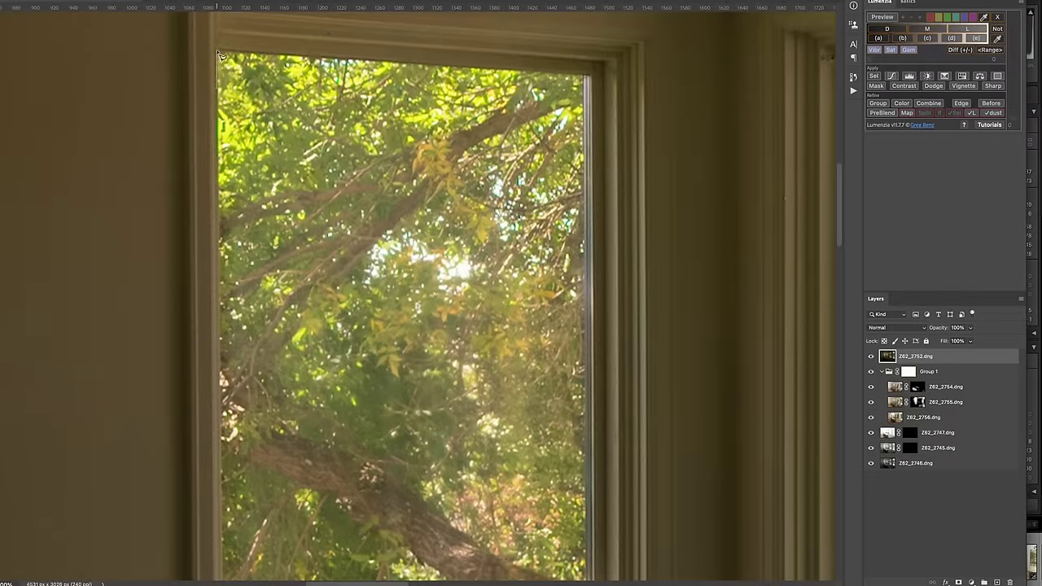
{"action": "left_click", "coordinate": [218, 52]}
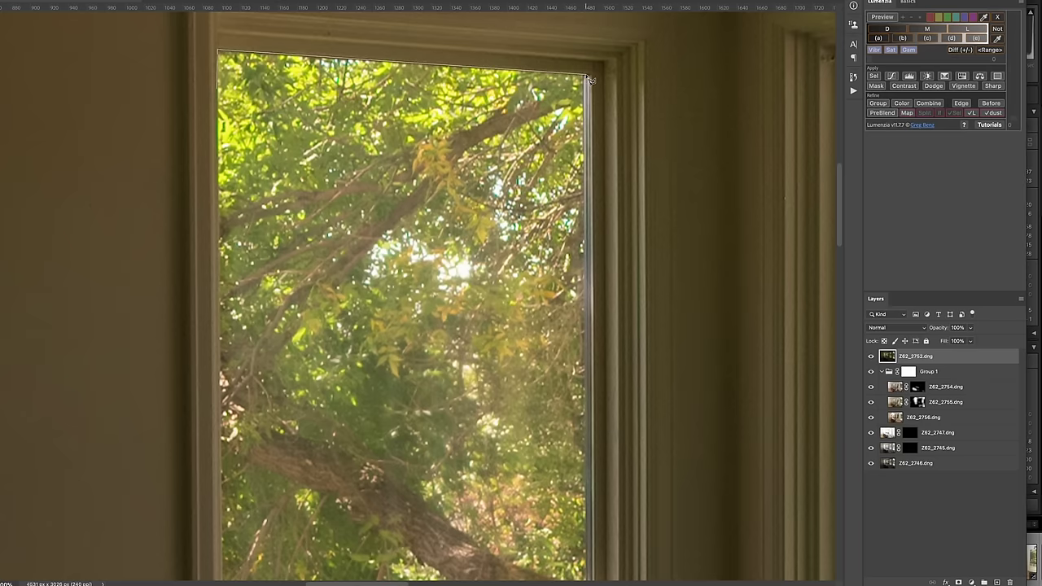
{"action": "left_click", "coordinate": [591, 82]}
{"action": "scroll", "coordinate": [591, 81], "scroll_direction": "down", "scroll_amount": 3}
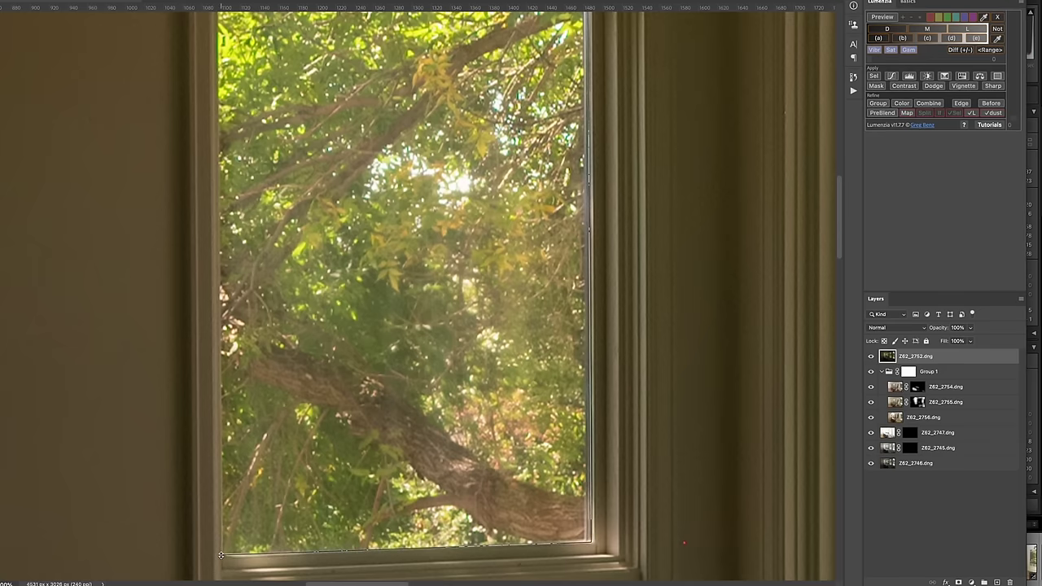
{"action": "double_click", "coordinate": [221, 554]}
{"action": "scroll", "coordinate": [221, 554], "scroll_direction": "down", "scroll_amount": 2}
{"action": "scroll", "coordinate": [297, 453], "scroll_direction": "up", "scroll_amount": 10}
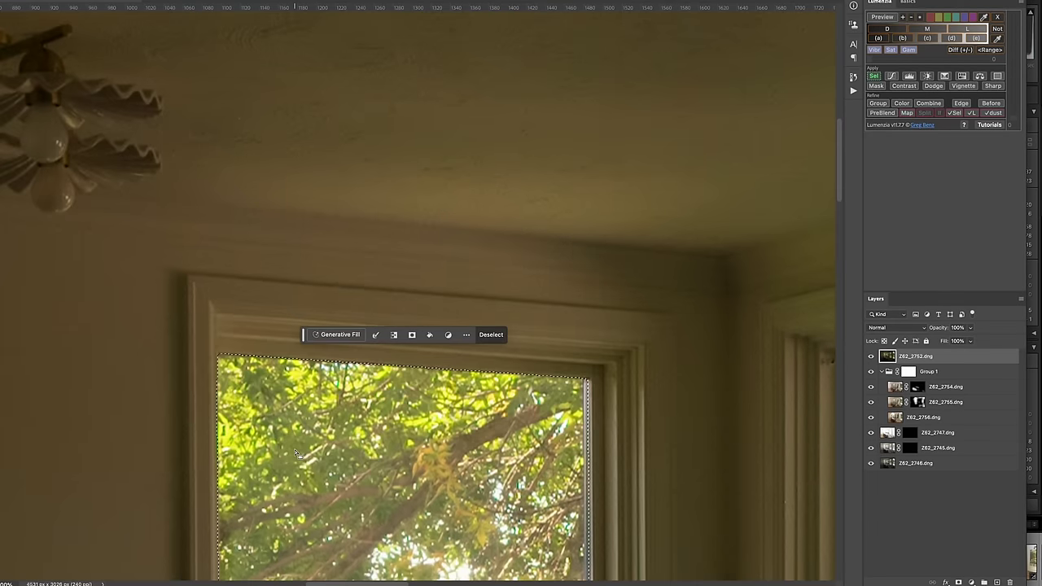
{"action": "scroll", "coordinate": [297, 453], "scroll_direction": "down", "scroll_amount": 10}
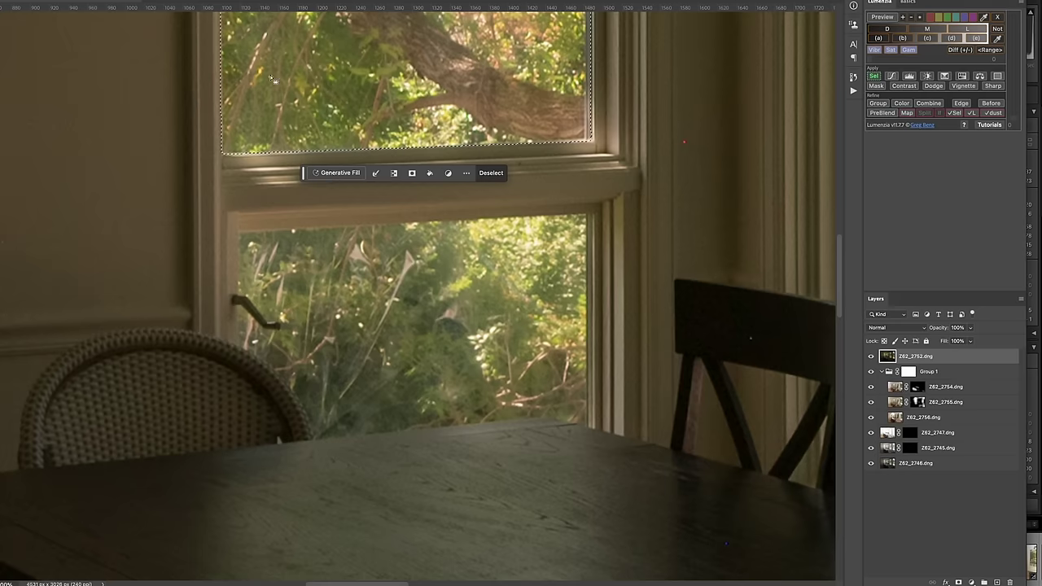
Outline the lower pane around the chair back and window handle, adding the right-edge strip.
{"action": "left_click", "coordinate": [547, 418]}
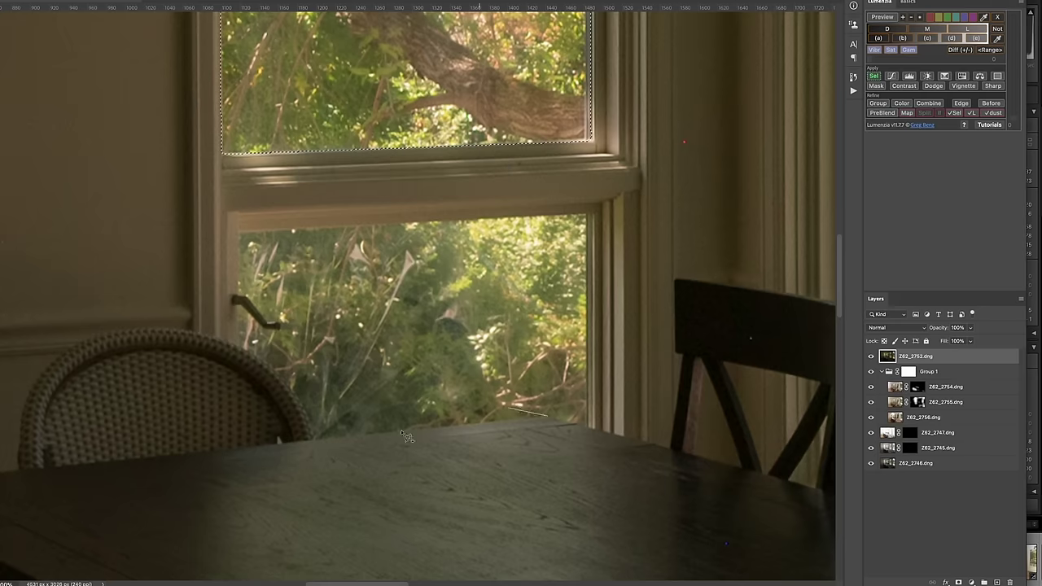
{"action": "left_click", "coordinate": [314, 437]}
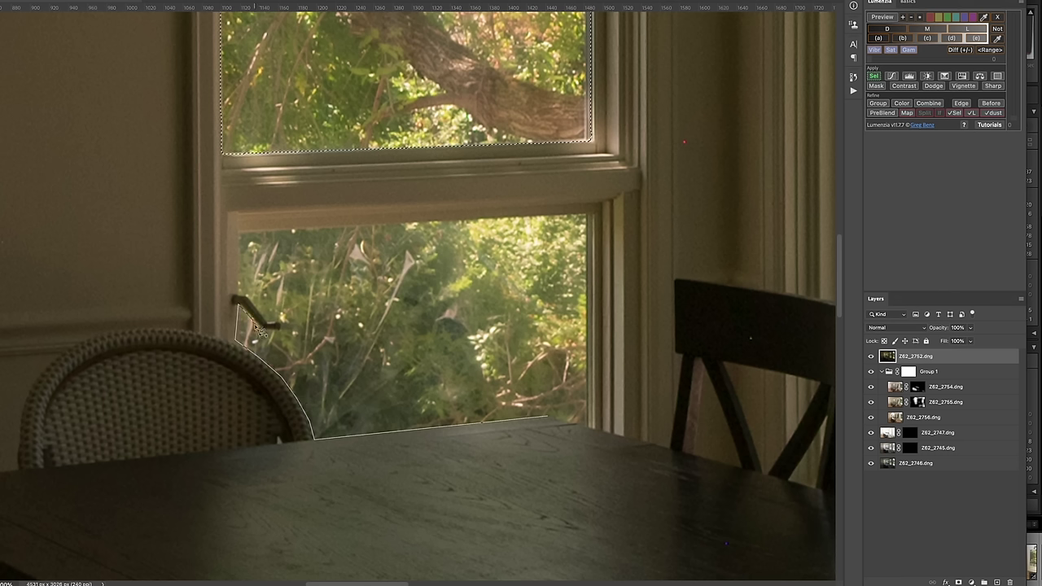
{"action": "left_click", "coordinate": [262, 326]}
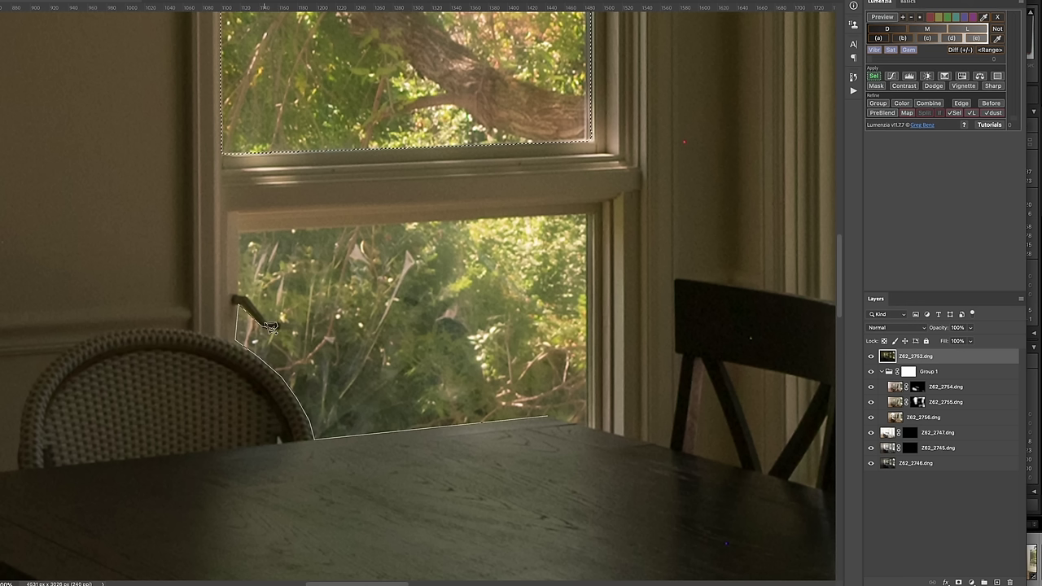
{"action": "left_click", "coordinate": [274, 326]}
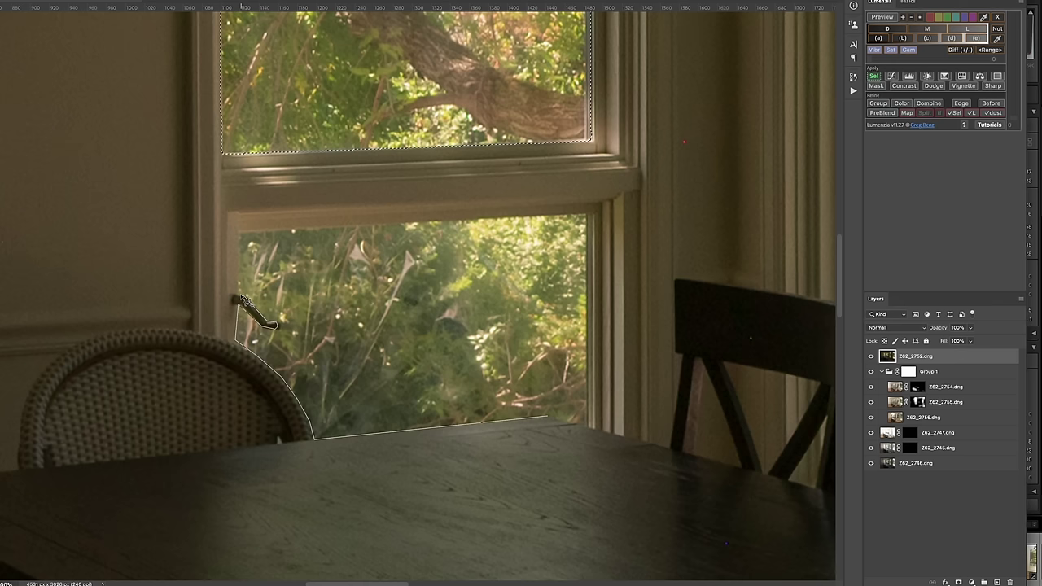
{"action": "left_click", "coordinate": [240, 234]}
{"action": "double_click", "coordinate": [589, 217]}
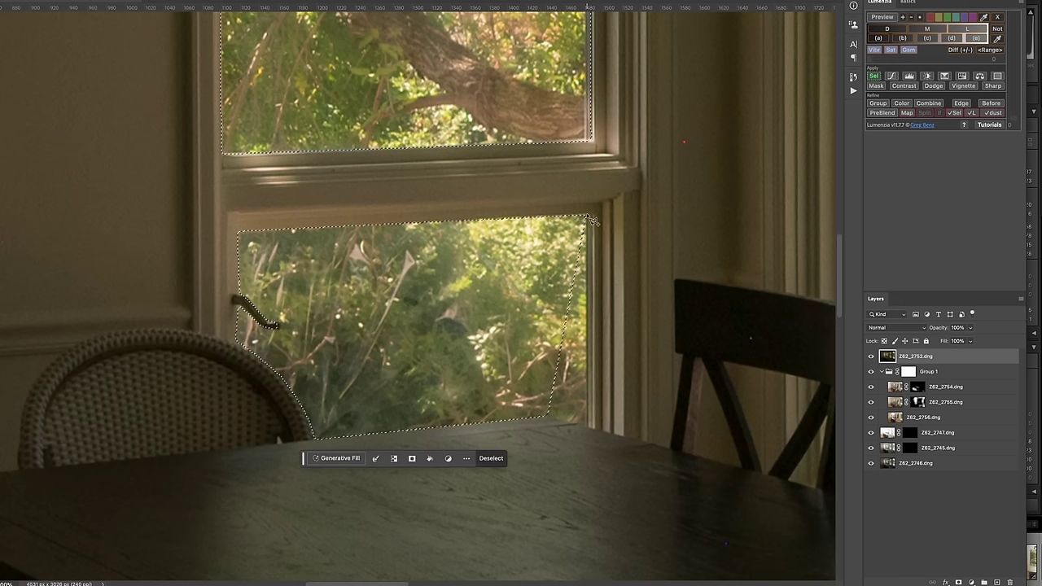
{"action": "left_click", "coordinate": [590, 218]}
{"action": "left_click", "coordinate": [585, 422]}
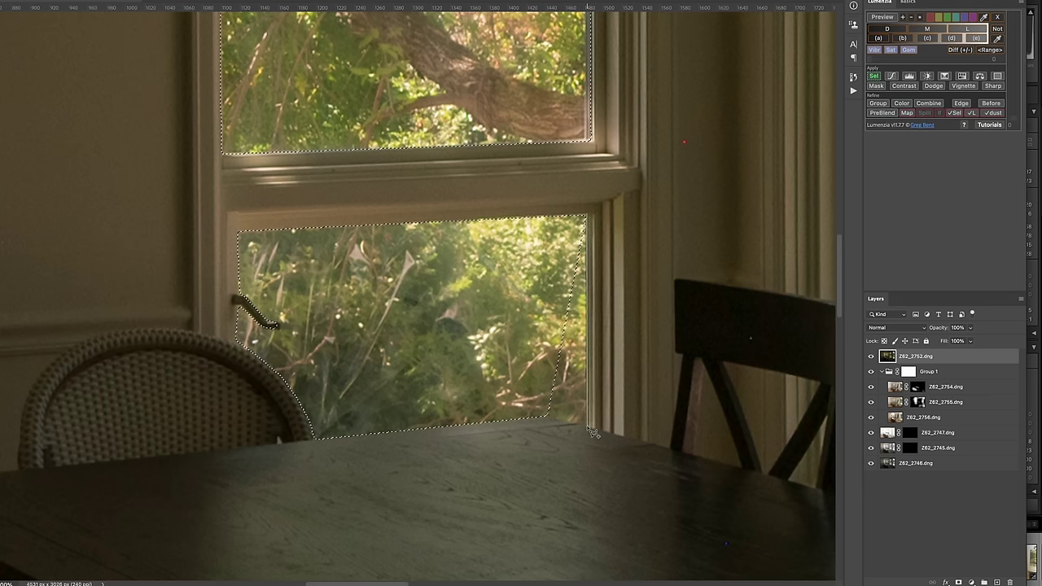
{"action": "double_click", "coordinate": [545, 418]}
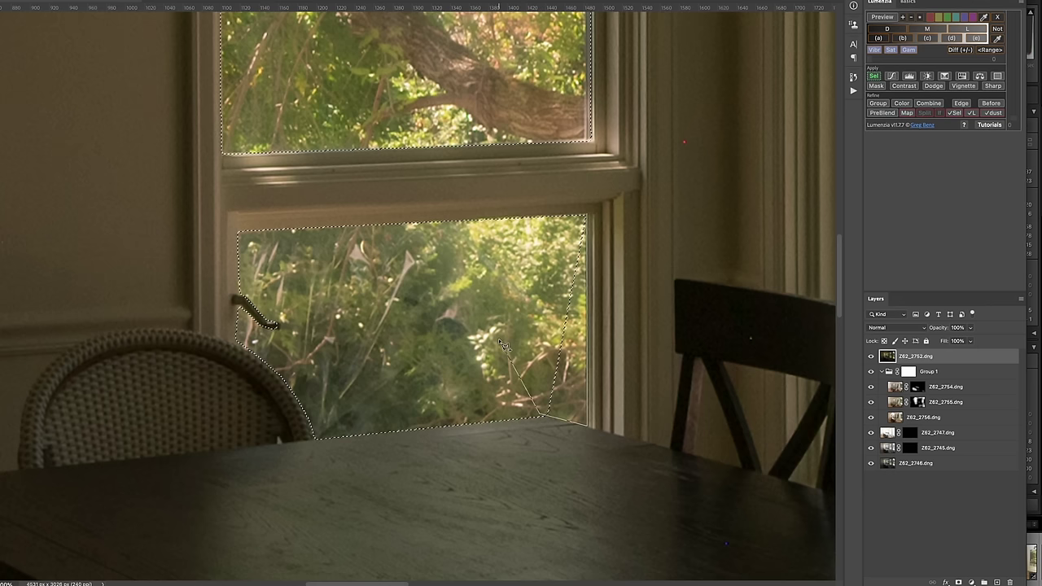
Pan right and add the next windows' glass to the selection, tracing along the chair tops.
{"action": "left_click_drag", "start_coordinate": [707, 255], "coordinate": [218, 459]}
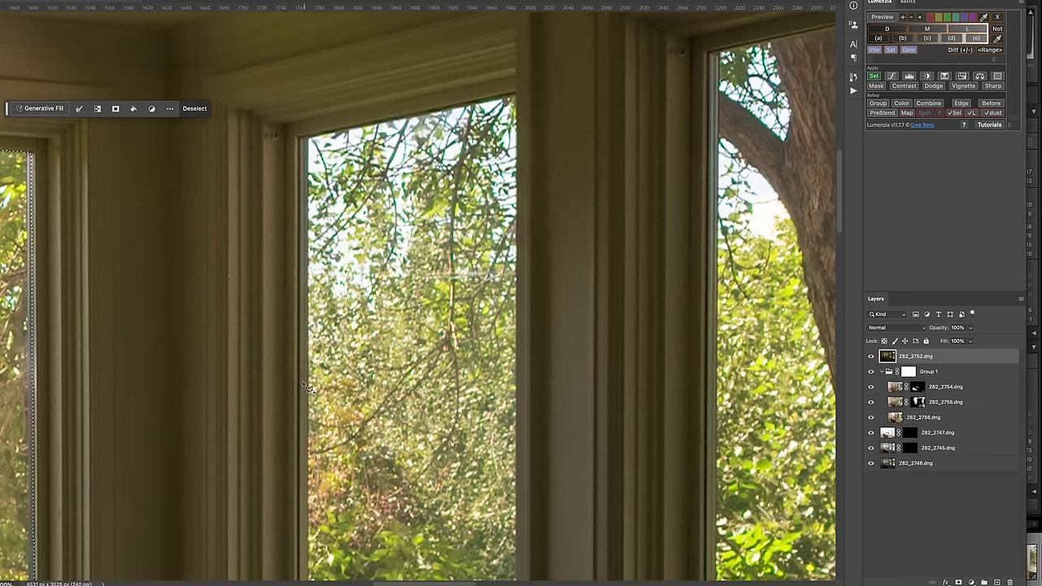
{"action": "left_click", "coordinate": [299, 383]}
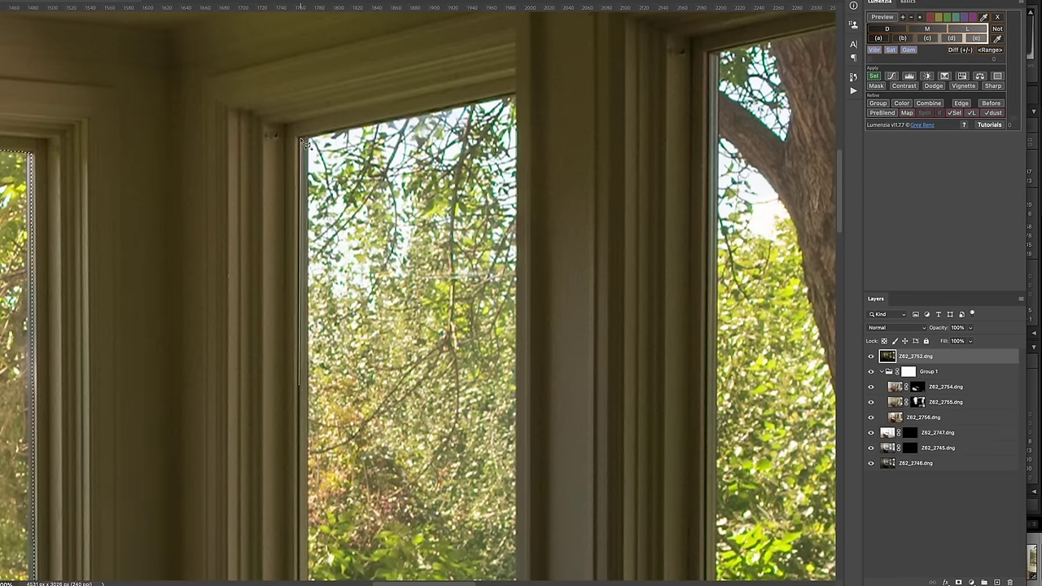
{"action": "left_click", "coordinate": [514, 98]}
{"action": "scroll", "coordinate": [508, 326], "scroll_direction": "down", "scroll_amount": 5}
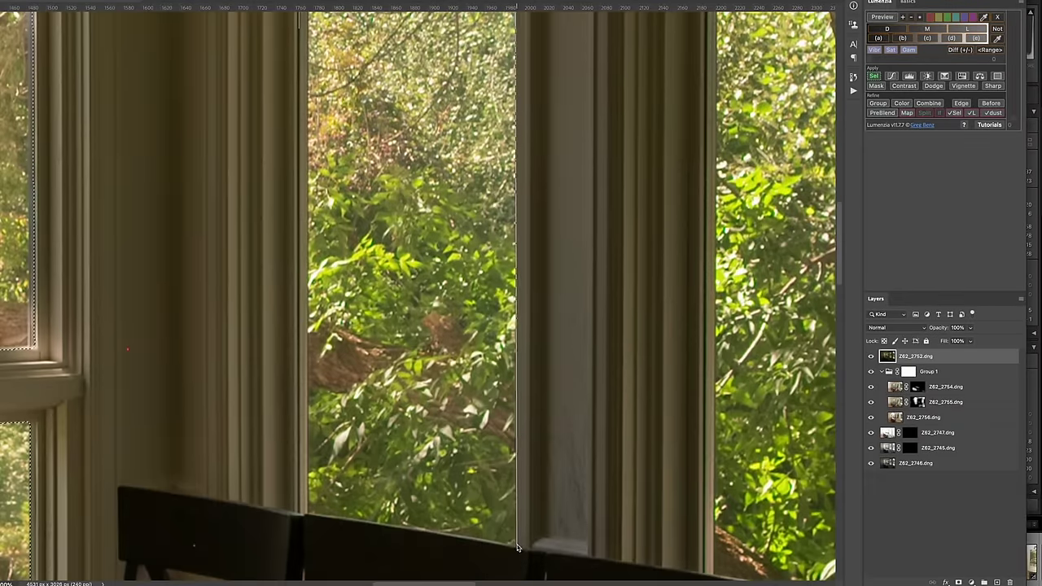
{"action": "double_click", "coordinate": [298, 515]}
{"action": "scroll", "coordinate": [331, 318], "scroll_direction": "down", "scroll_amount": 5}
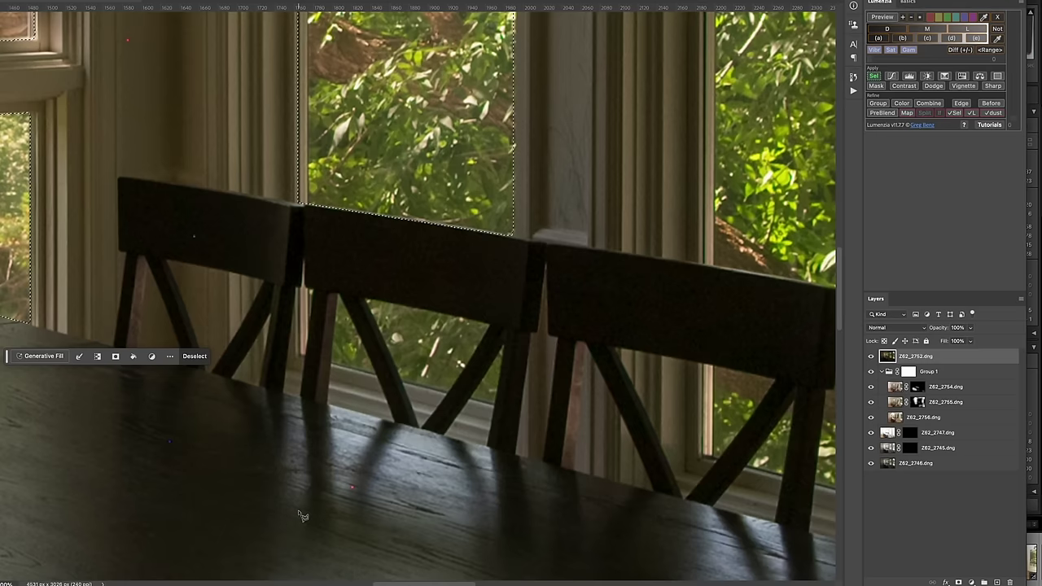
{"action": "left_click", "coordinate": [339, 295]}
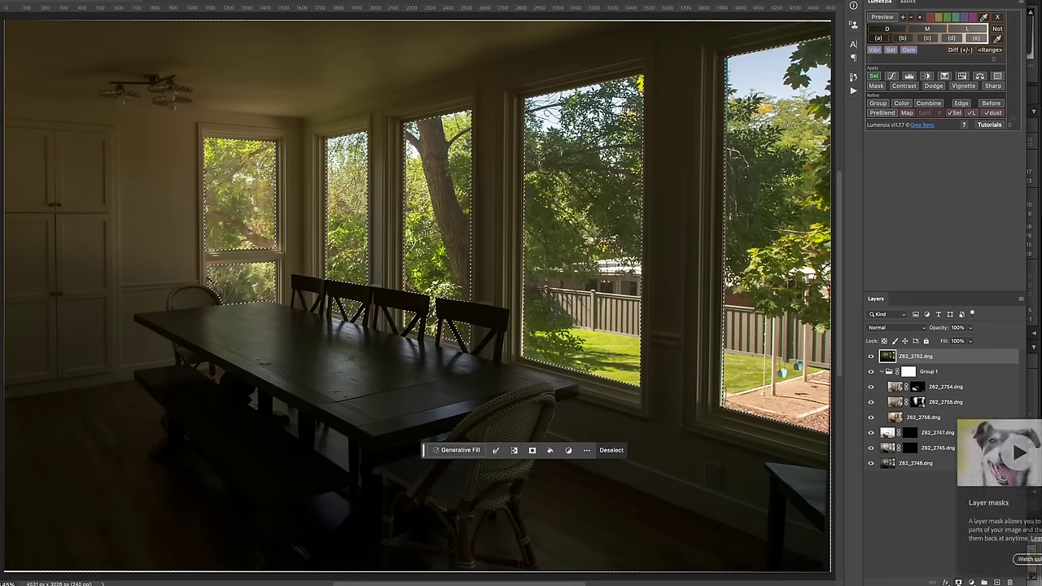
Mask Z62_2752 to the window selection and set its opacity to 72%.
{"action": "left_click", "coordinate": [959, 581]}
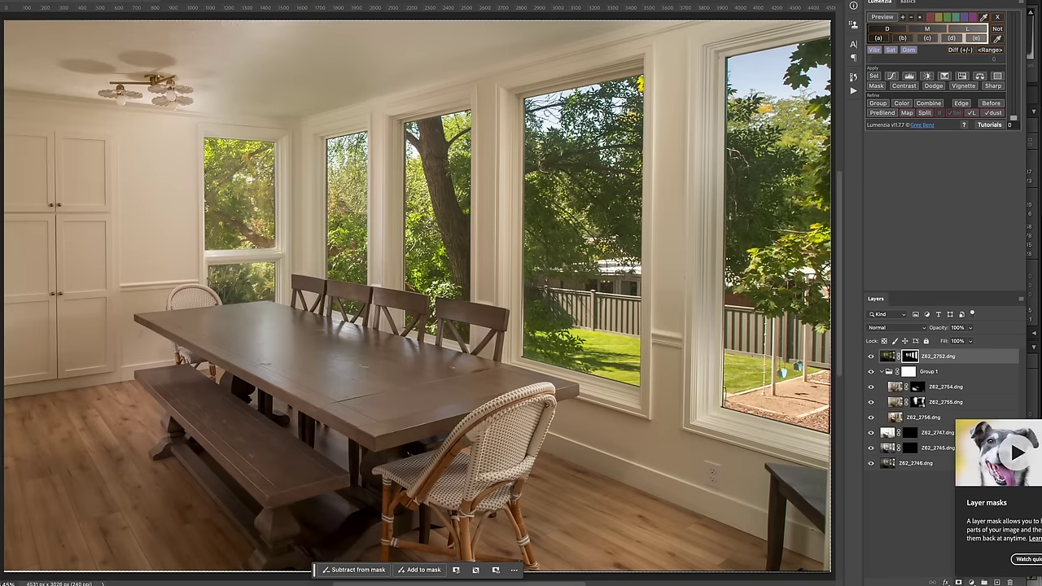
{"action": "left_click", "coordinate": [970, 329]}
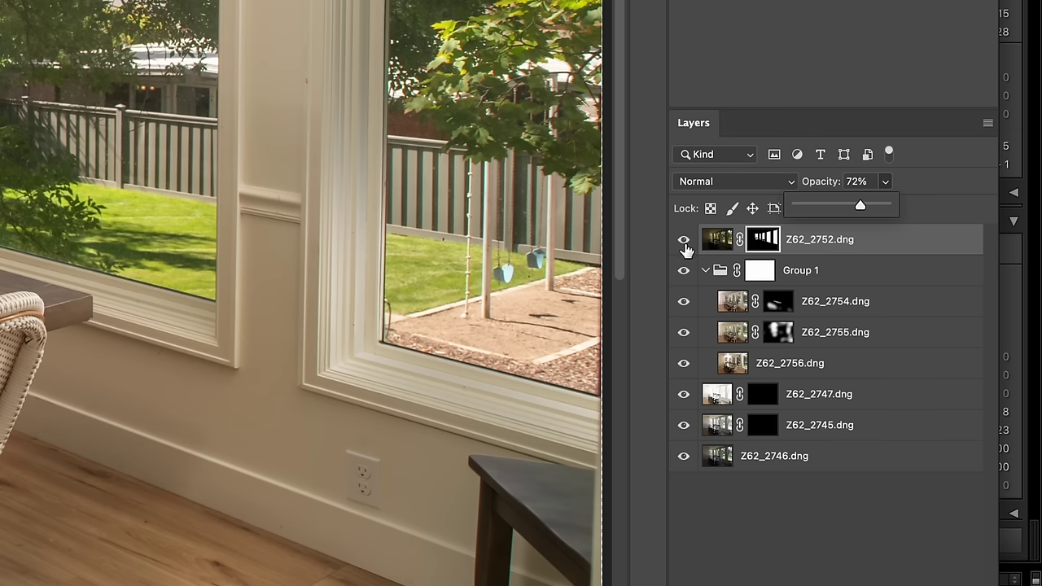
Hide Z62_2752 and Group 1, then paint the Z62_2745 mask over the windows.
{"action": "left_click", "coordinate": [684, 241]}
{"action": "left_click", "coordinate": [679, 281]}
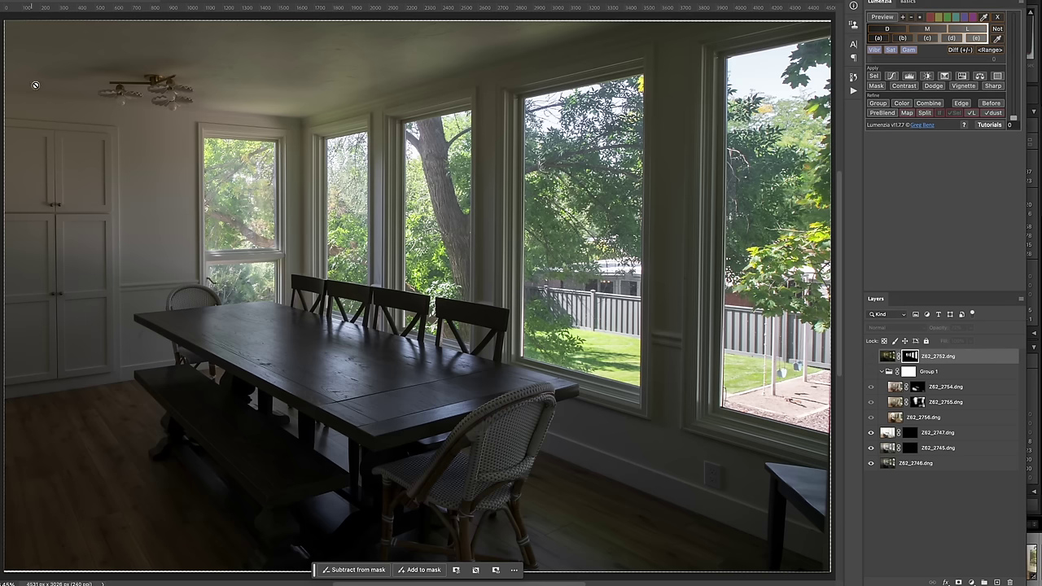
{"action": "left_click", "coordinate": [916, 450]}
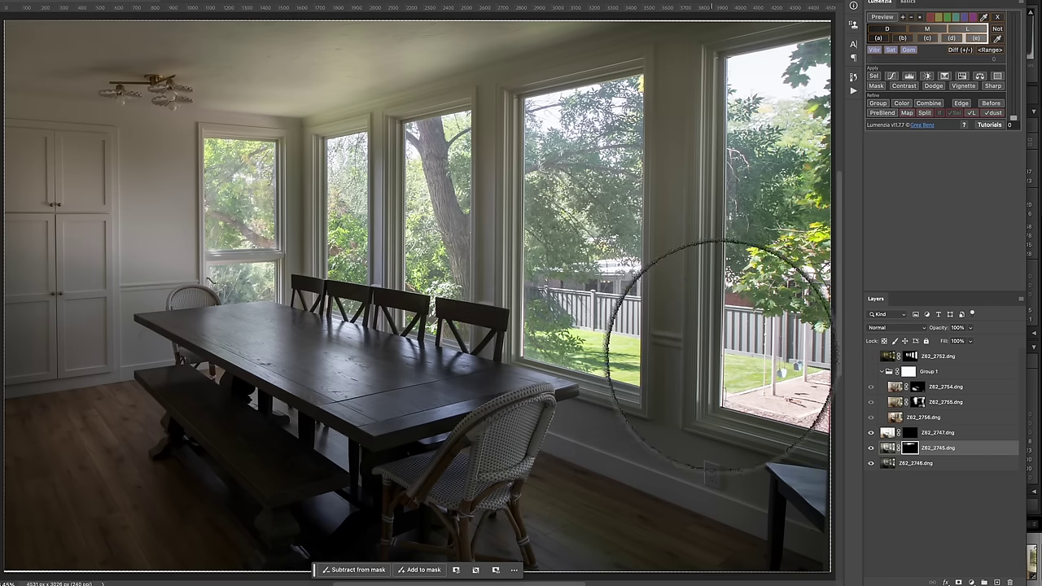
{"action": "mouse_move", "coordinate": [284, 225]}
{"action": "left_mouse_down"}
{"action": "mouse_move", "coordinate": [302, 272]}
{"action": "mouse_move", "coordinate": [297, 203]}
{"action": "left_mouse_up"}
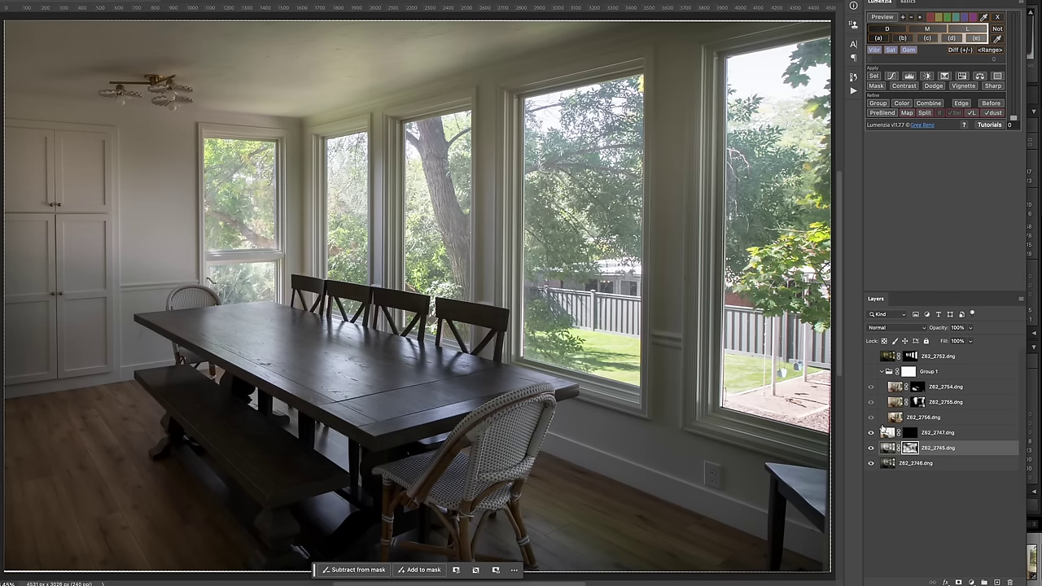
Paint the Z62_2747 mask over the left wall, then shrink the brush for the table end.
{"action": "left_click", "coordinate": [906, 434]}
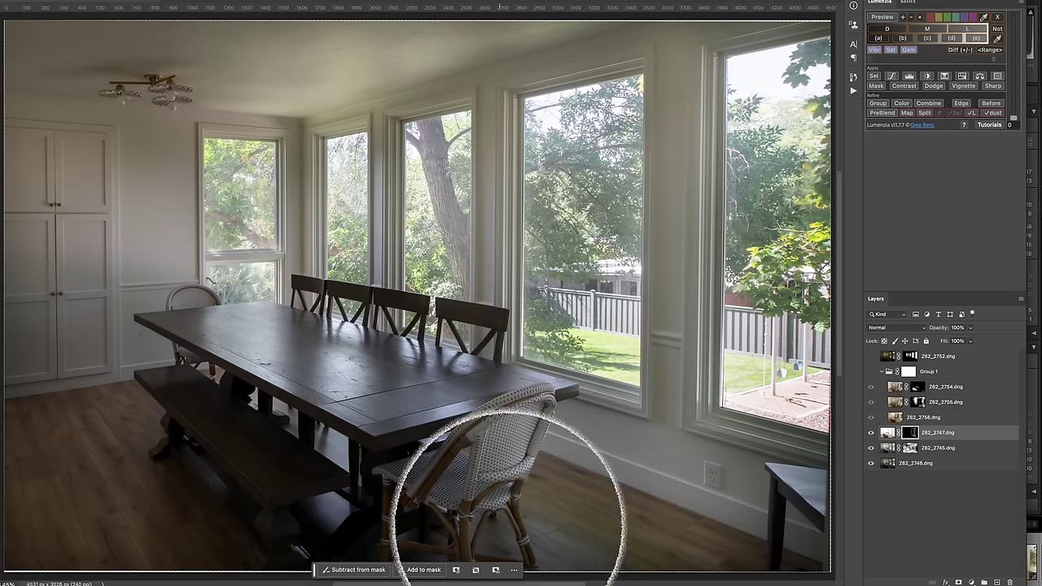
{"action": "mouse_move", "coordinate": [252, 394]}
{"action": "left_mouse_down"}
{"action": "mouse_move", "coordinate": [208, 305]}
{"action": "mouse_move", "coordinate": [178, 191]}
{"action": "mouse_move", "coordinate": [123, 332]}
{"action": "mouse_move", "coordinate": [110, 285]}
{"action": "mouse_move", "coordinate": [177, 204]}
{"action": "mouse_move", "coordinate": [166, 310]}
{"action": "mouse_move", "coordinate": [130, 341]}
{"action": "mouse_move", "coordinate": [142, 248]}
{"action": "mouse_move", "coordinate": [130, 387]}
{"action": "mouse_move", "coordinate": [123, 344]}
{"action": "left_mouse_up"}
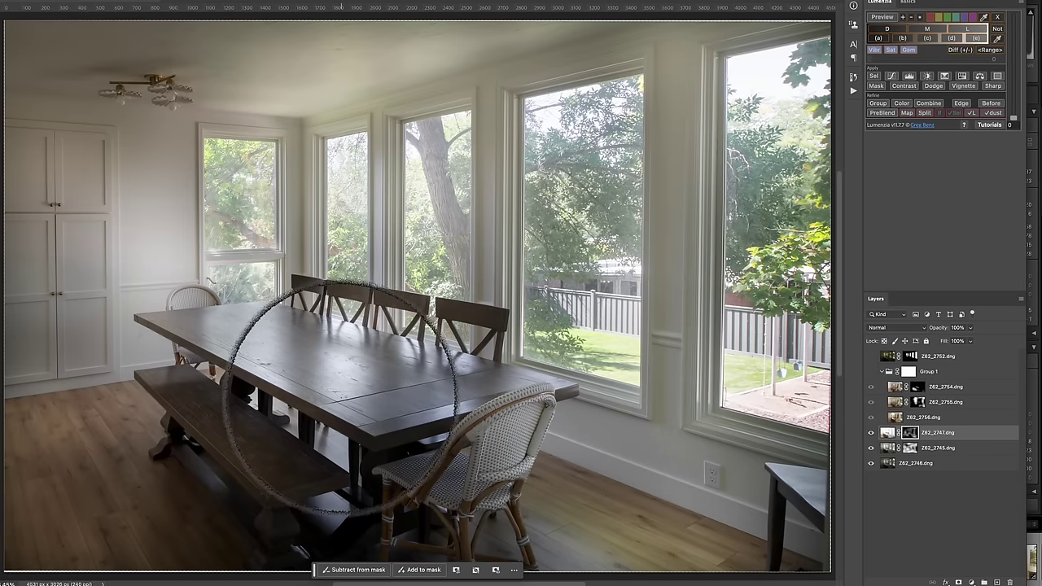
{"action": "key", "text": "bracketleft"}
{"action": "key", "text": "bracketleft"}
{"action": "key", "text": "bracketleft"}
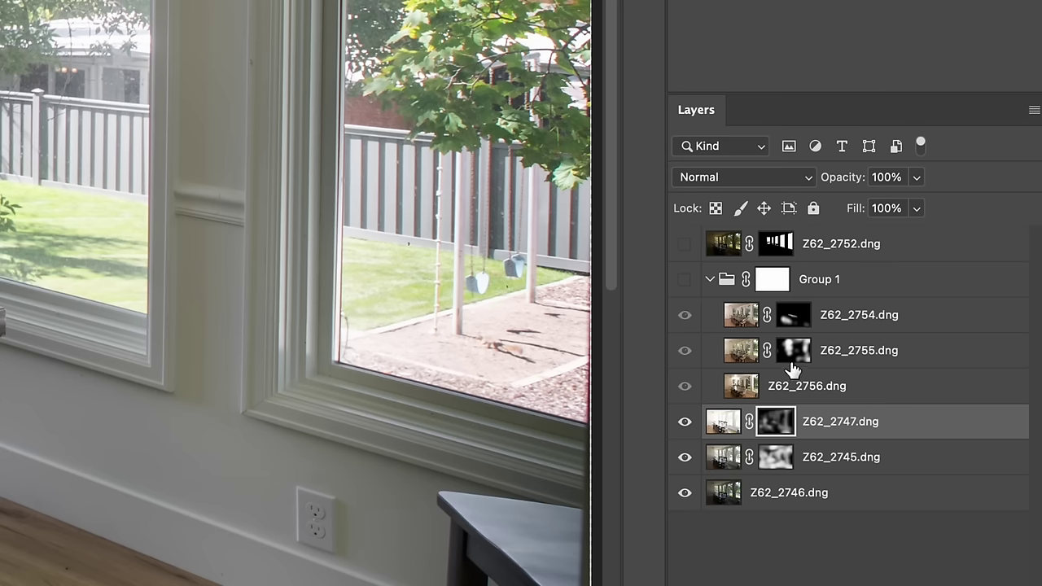
Show Group 1 at about 77% opacity and paint its mask over the bench and chair with a larger brush.
{"action": "left_click", "coordinate": [684, 280]}
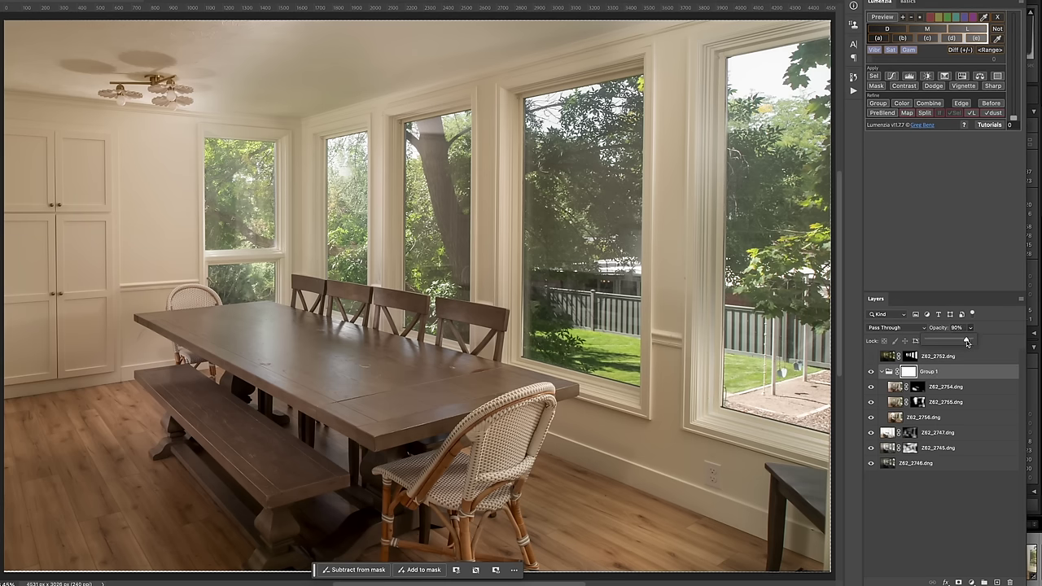
{"action": "left_click_drag", "start_coordinate": [960, 343], "coordinate": [959, 344]}
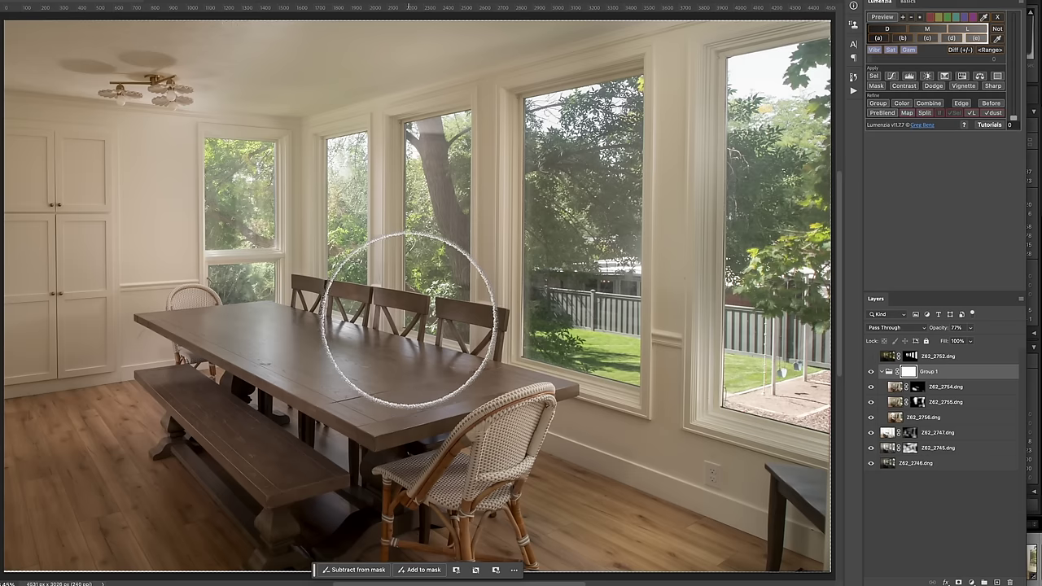
{"action": "key", "text": "bracketright"}
{"action": "key", "text": "bracketright"}
{"action": "key", "text": "bracketright"}
{"action": "key", "text": "bracketright"}
{"action": "key", "text": "bracketright"}
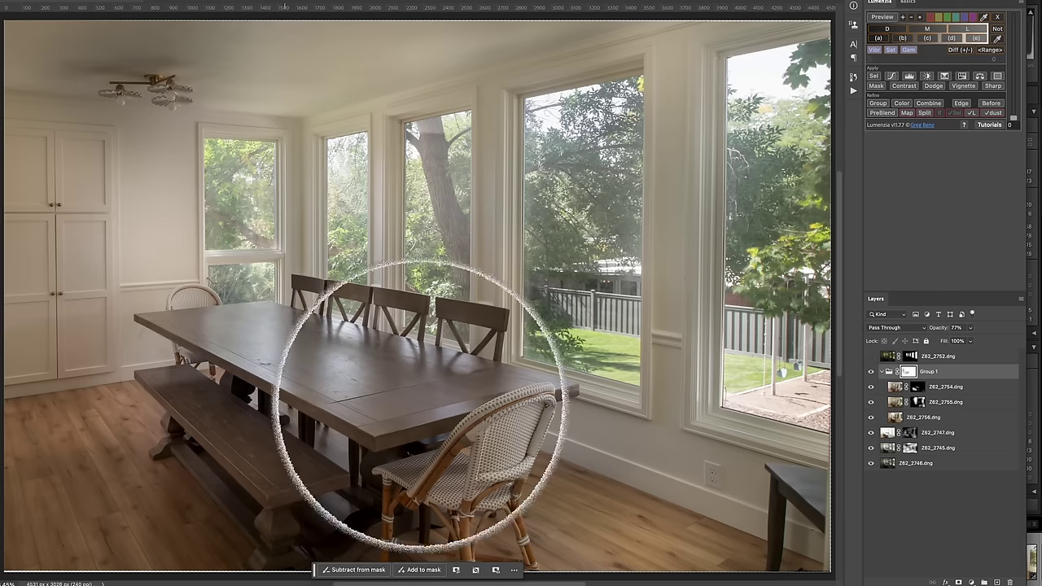
{"action": "left_click_drag", "start_coordinate": [163, 442], "coordinate": [512, 442]}
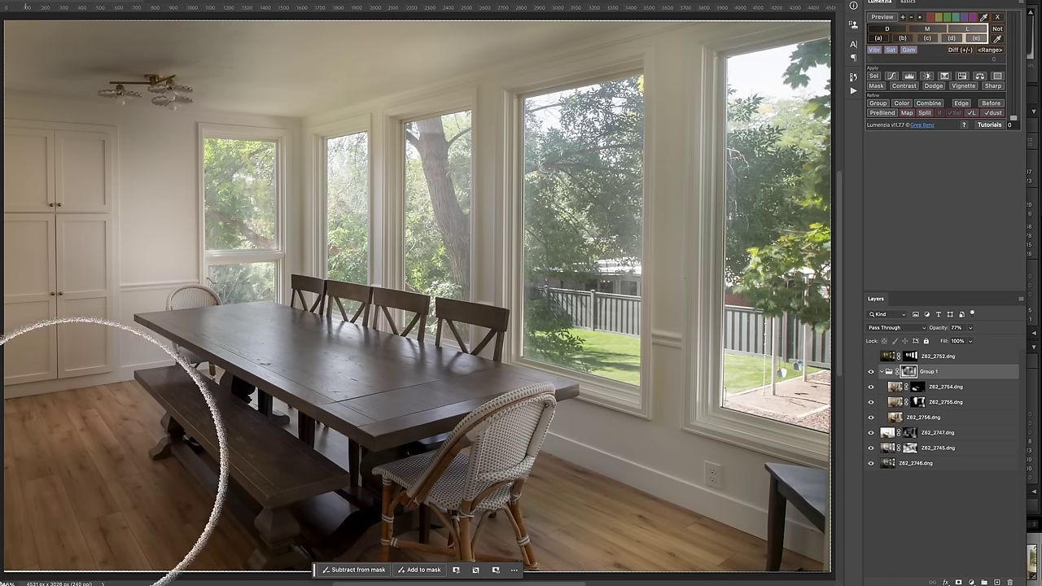
Turn the Z62_2752.dng window layer back on and set its opacity to 47%.
{"action": "left_click", "coordinate": [871, 356]}
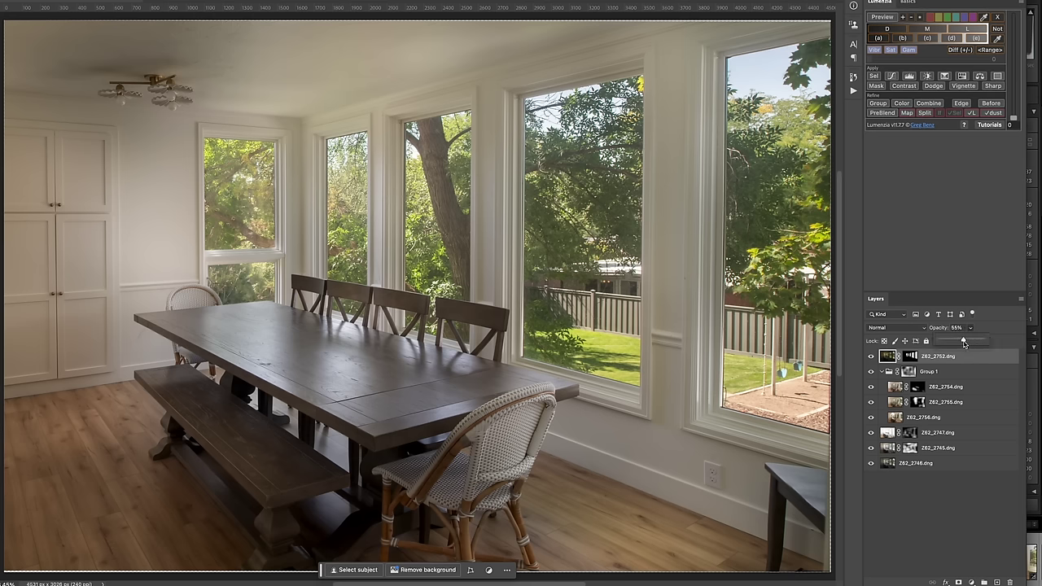
{"action": "left_click_drag", "start_coordinate": [964, 343], "coordinate": [961, 343]}
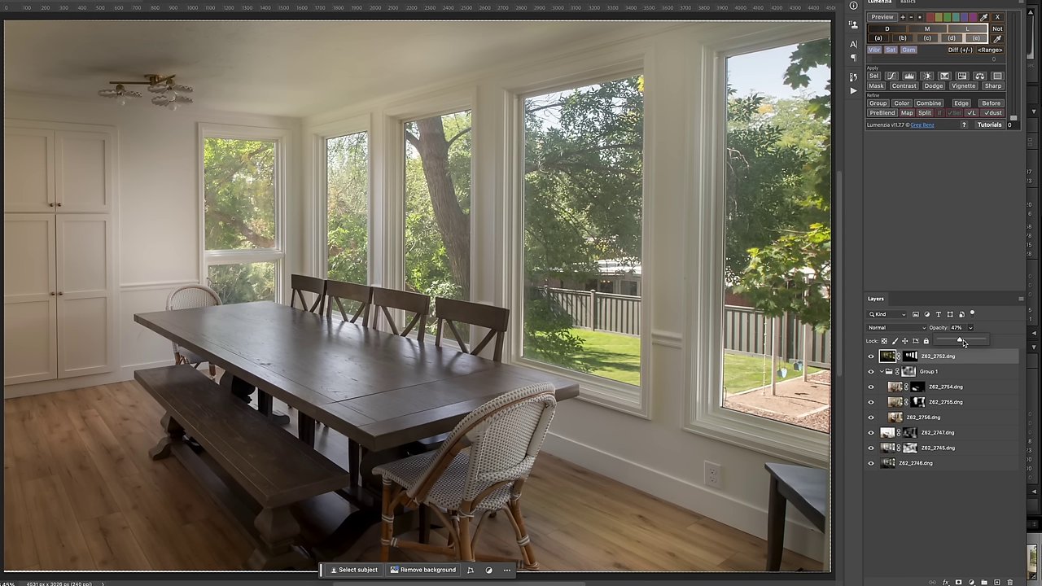
{"action": "left_click", "coordinate": [978, 358]}
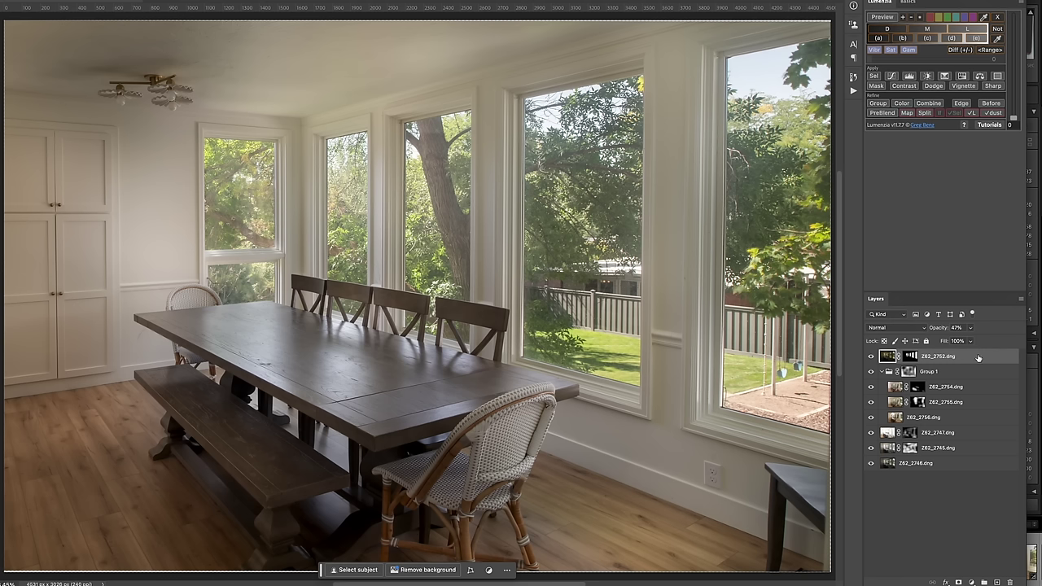
Save the blended composite as Z62_2745-Edit-2.tif and close the document.
{"action": "key", "text": "ctrl+s"}
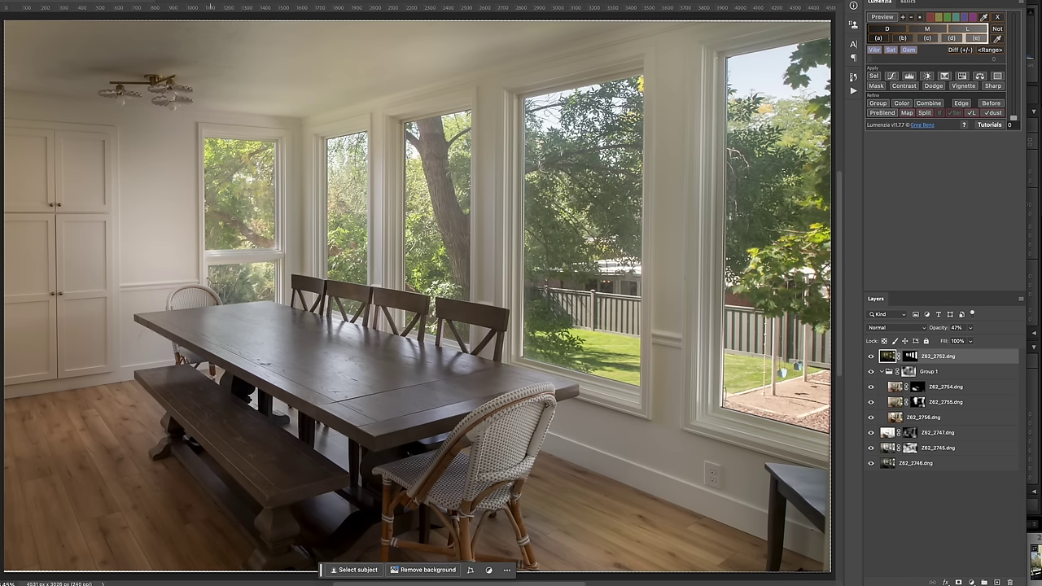
{"action": "key", "text": "ctrl+w"}
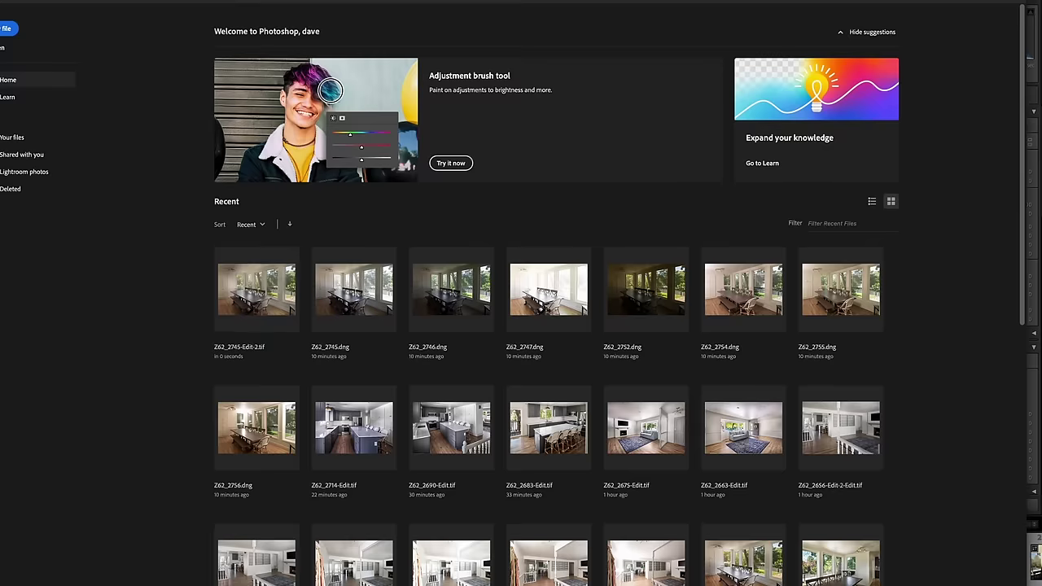
Apply Guided Upright to Z62_2745-Edit-2.tif with guides along the right window frame and left cabinet edge.
{"action": "key", "text": "super+Tab"}
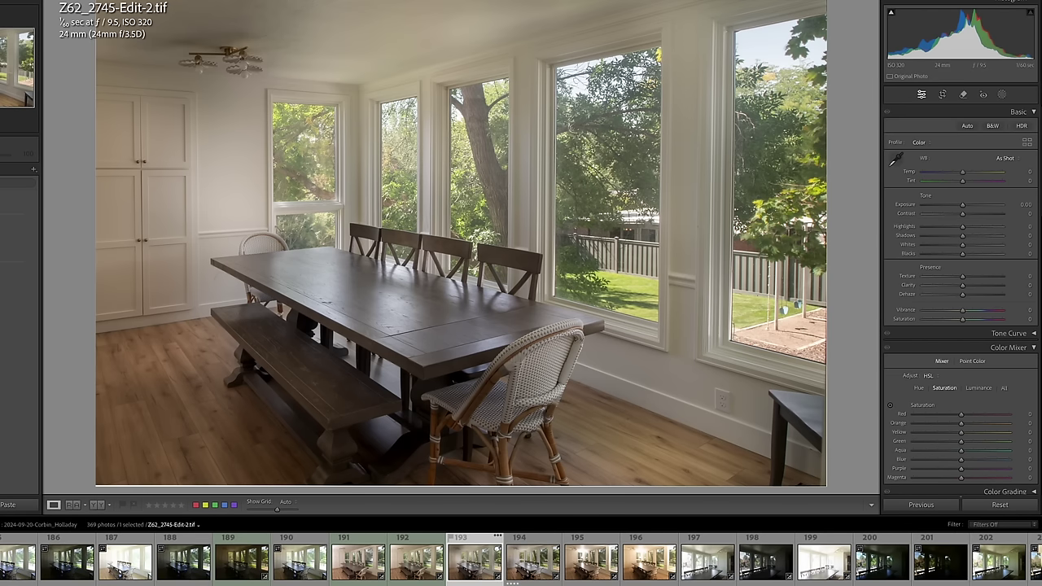
{"action": "scroll", "coordinate": [978, 294], "scroll_direction": "down", "scroll_amount": 5}
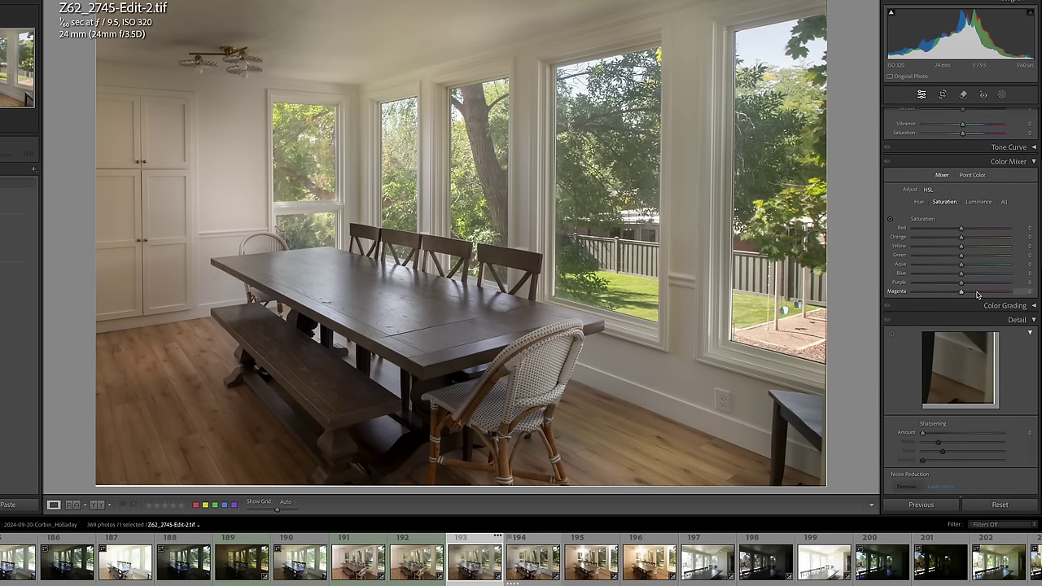
{"action": "scroll", "coordinate": [978, 294], "scroll_direction": "down", "scroll_amount": 10}
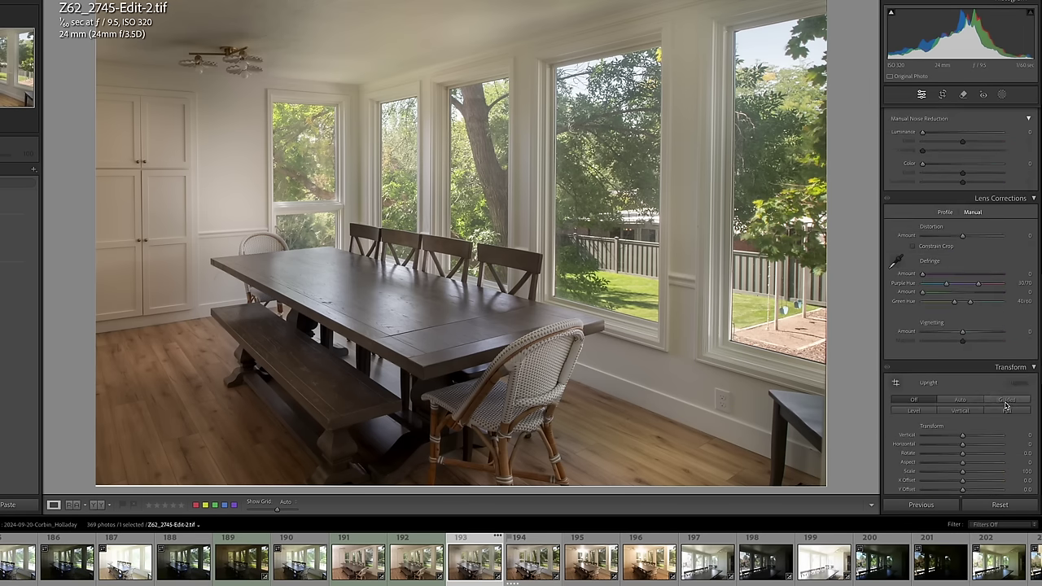
{"action": "left_click", "coordinate": [1006, 399]}
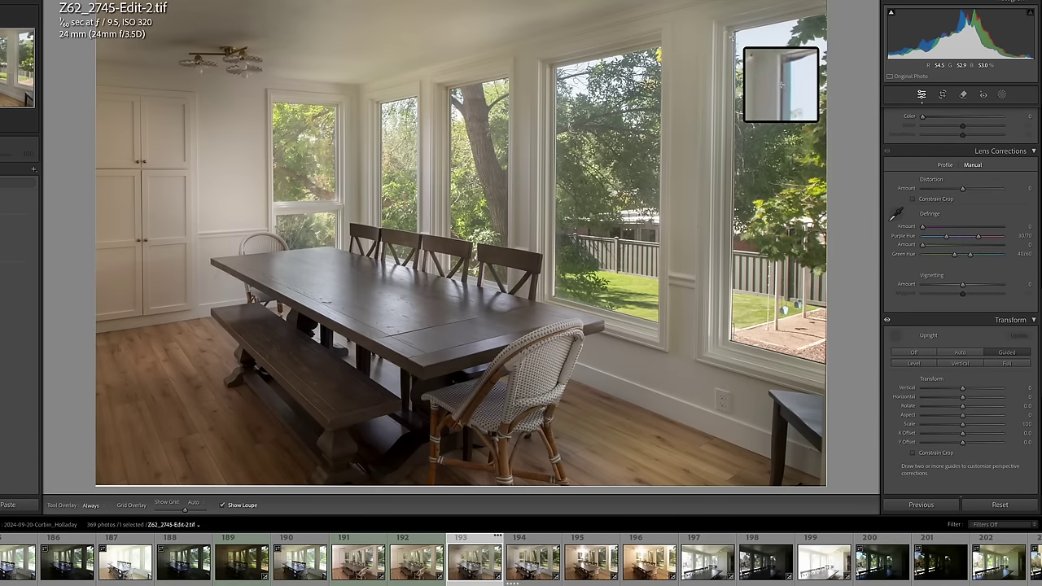
{"action": "left_click_drag", "start_coordinate": [731, 36], "coordinate": [729, 340]}
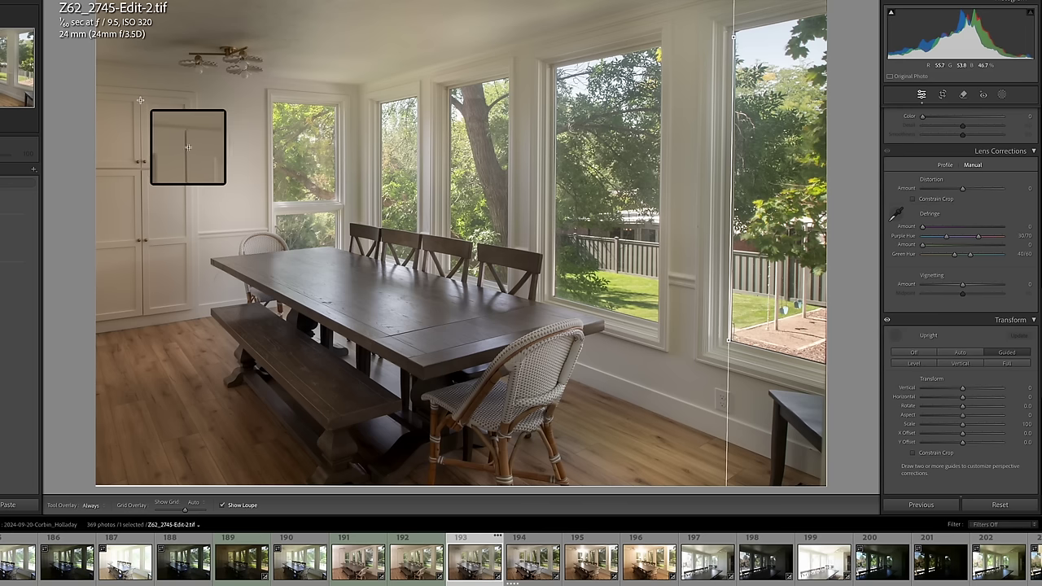
{"action": "left_click_drag", "start_coordinate": [140, 101], "coordinate": [140, 303]}
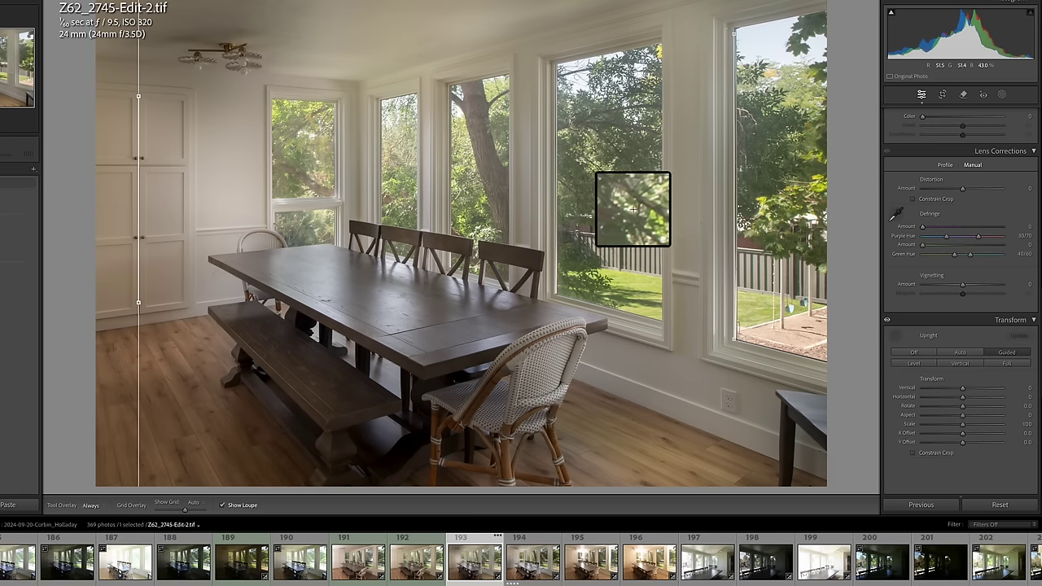
{"action": "key", "text": "z"}
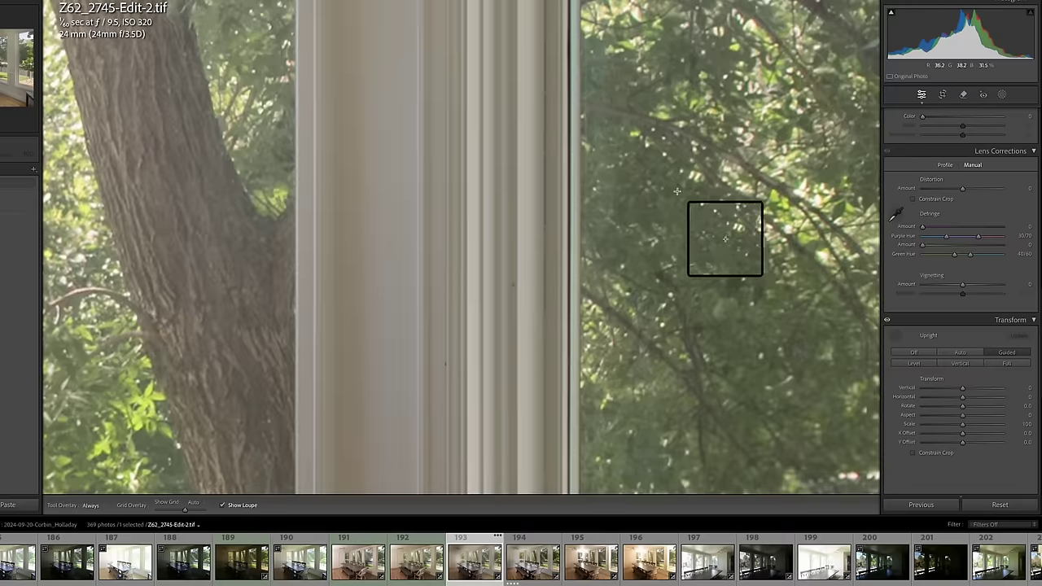
{"action": "key", "text": "space"}
{"action": "left_click_drag", "start_coordinate": [727, 179], "coordinate": [207, 319]}
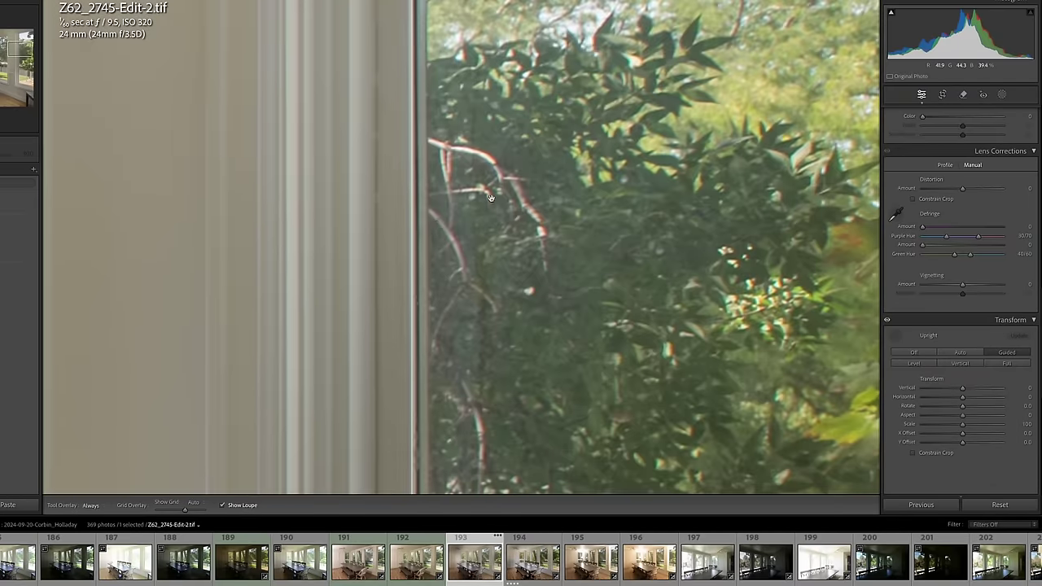
{"action": "left_click_drag", "start_coordinate": [491, 197], "coordinate": [465, 453]}
{"action": "left_click_drag", "start_coordinate": [525, 301], "coordinate": [401, 305]}
{"action": "left_click_drag", "start_coordinate": [431, 358], "coordinate": [438, 300]}
{"action": "left_click_drag", "start_coordinate": [425, 388], "coordinate": [422, 249]}
{"action": "left_click_drag", "start_coordinate": [398, 397], "coordinate": [442, 224]}
{"action": "left_click_drag", "start_coordinate": [438, 429], "coordinate": [475, 268]}
{"action": "left_click_drag", "start_coordinate": [428, 389], "coordinate": [483, 170]}
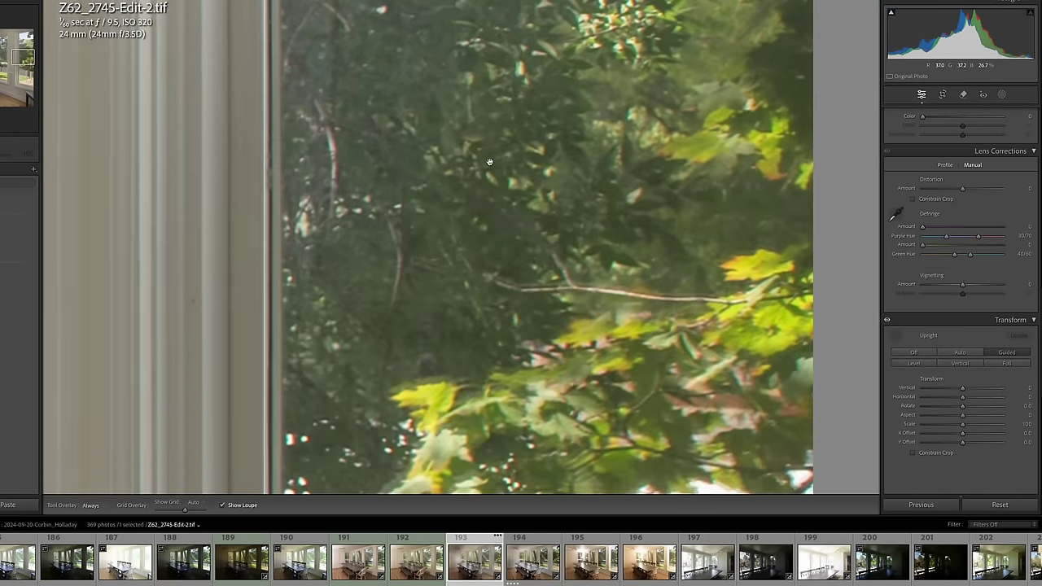
{"action": "left_click_drag", "start_coordinate": [438, 365], "coordinate": [412, 133]}
{"action": "left_click_drag", "start_coordinate": [428, 398], "coordinate": [432, 226]}
{"action": "left_click_drag", "start_coordinate": [391, 333], "coordinate": [392, 63]}
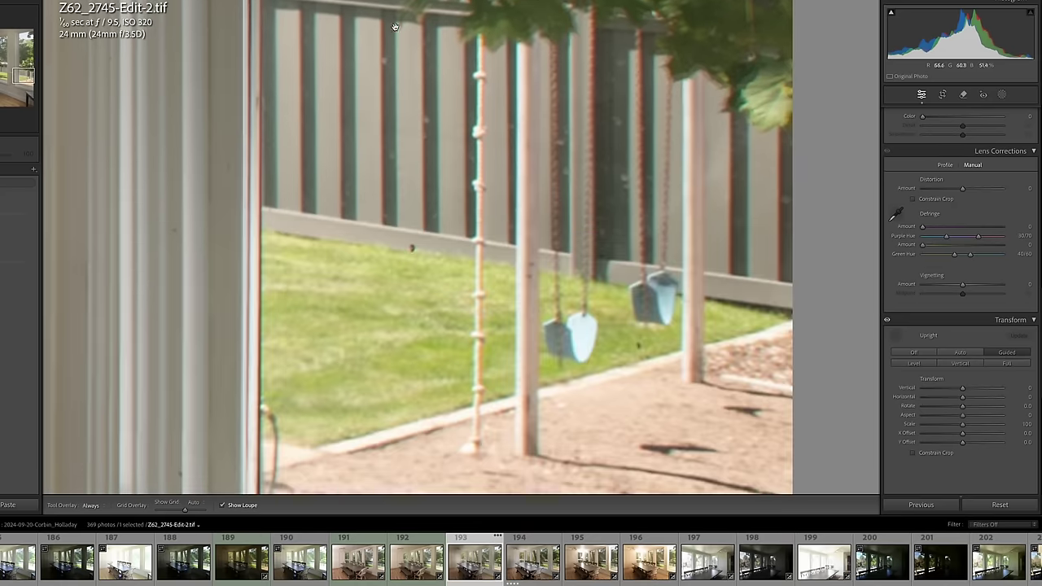
{"action": "left_click_drag", "start_coordinate": [346, 367], "coordinate": [683, 321]}
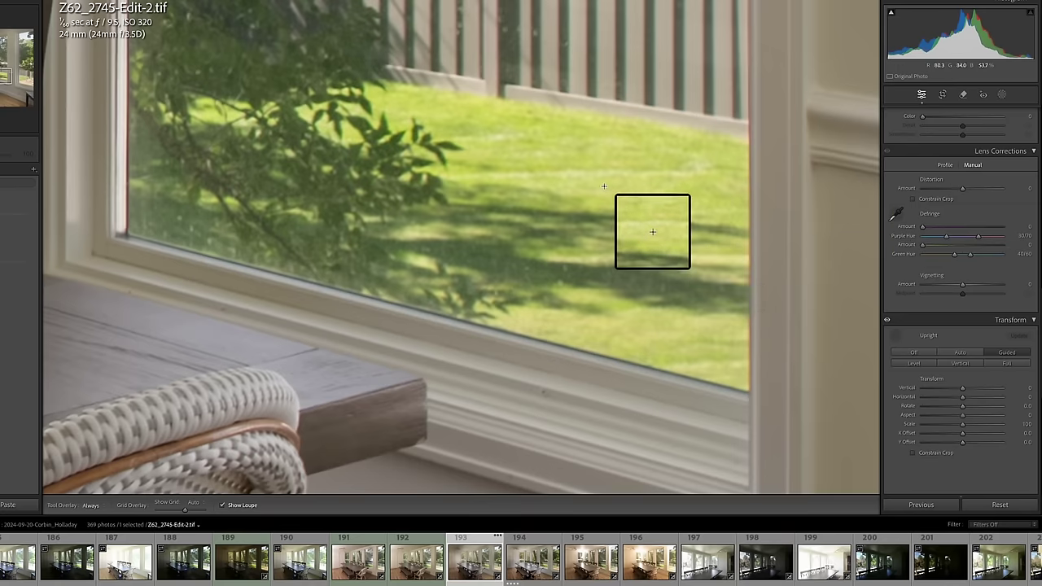
Set Defringe Purple Amount to 2 and Purple Hue to 68/100, comparing with lens corrections off.
{"action": "scroll", "coordinate": [622, 184], "scroll_direction": "up", "scroll_amount": 5}
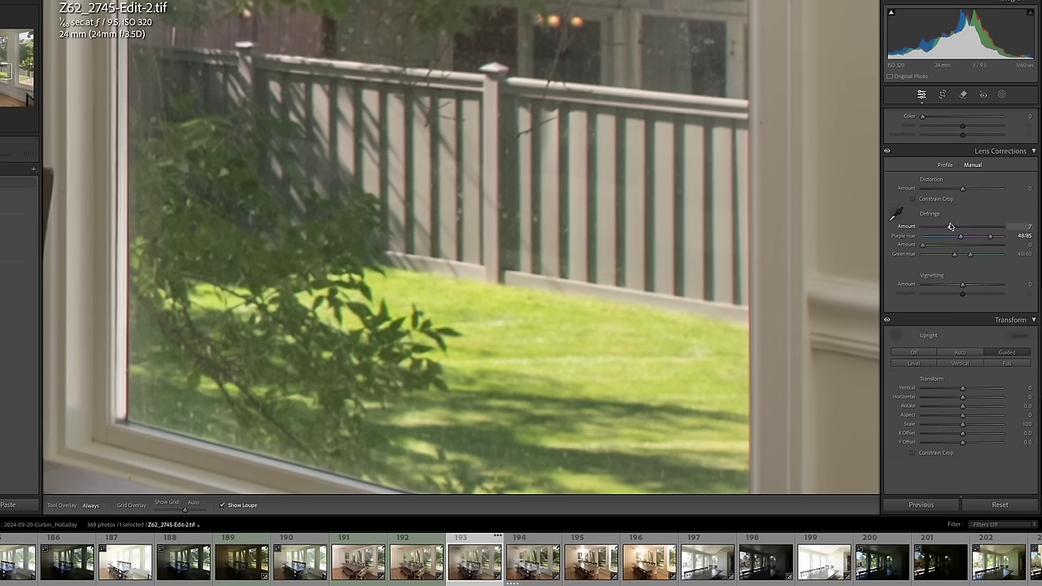
{"action": "left_click_drag", "start_coordinate": [994, 231], "coordinate": [1003, 233]}
{"action": "left_click_drag", "start_coordinate": [934, 241], "coordinate": [999, 250]}
{"action": "left_click_drag", "start_coordinate": [931, 257], "coordinate": [872, 261]}
{"action": "left_click_drag", "start_coordinate": [922, 226], "coordinate": [943, 242]}
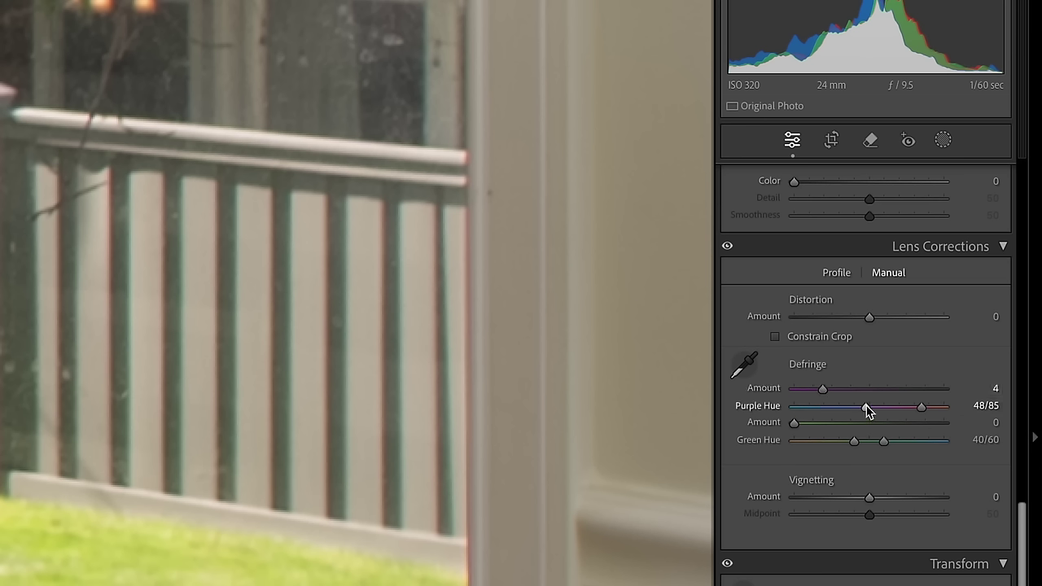
{"action": "left_click_drag", "start_coordinate": [833, 416], "coordinate": [835, 415]}
{"action": "left_click_drag", "start_coordinate": [920, 407], "coordinate": [963, 412]}
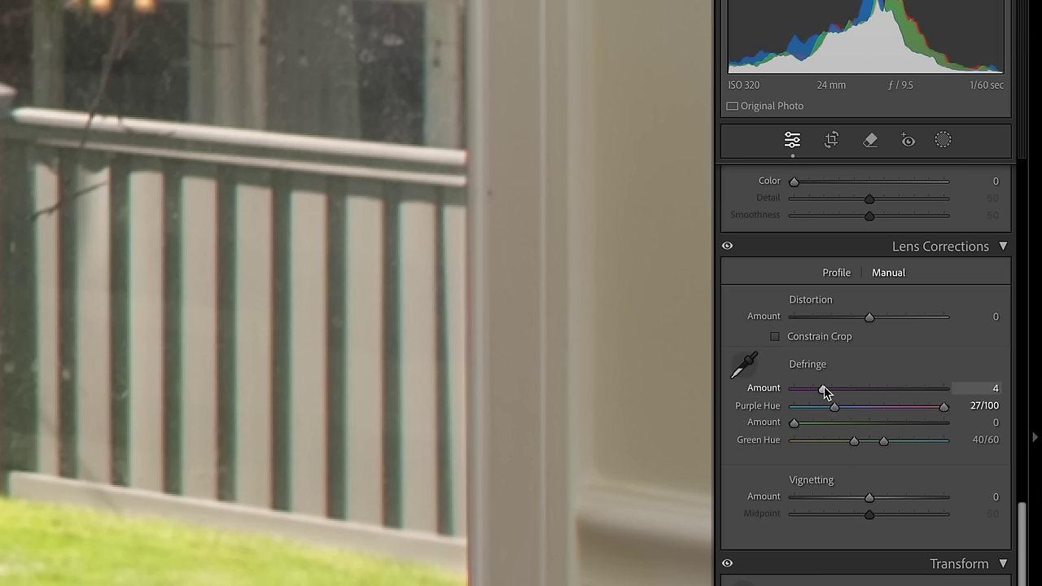
{"action": "left_click_drag", "start_coordinate": [822, 394], "coordinate": [811, 395]}
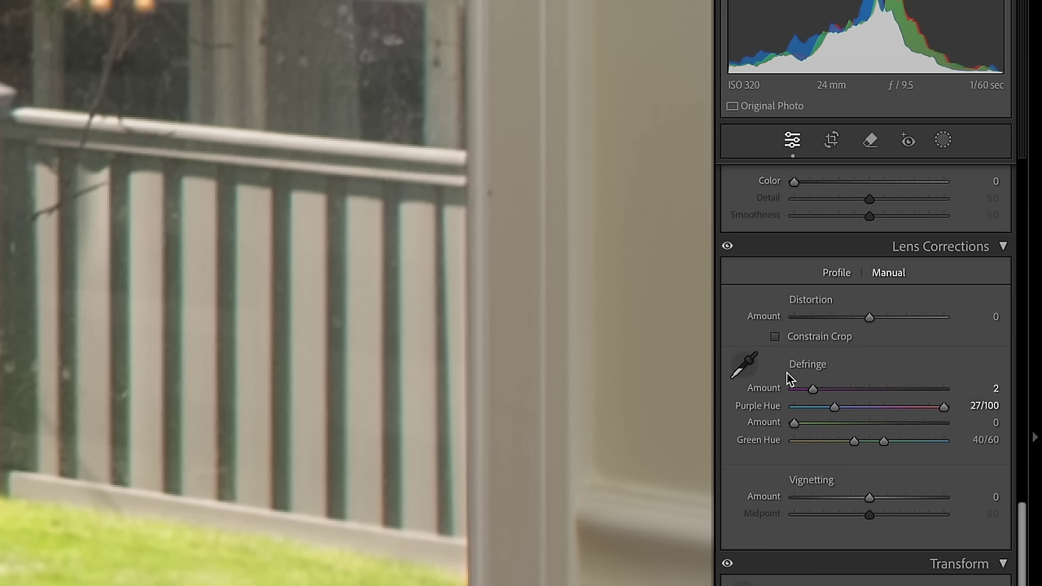
{"action": "left_click", "coordinate": [727, 247]}
{"action": "left_click", "coordinate": [727, 248]}
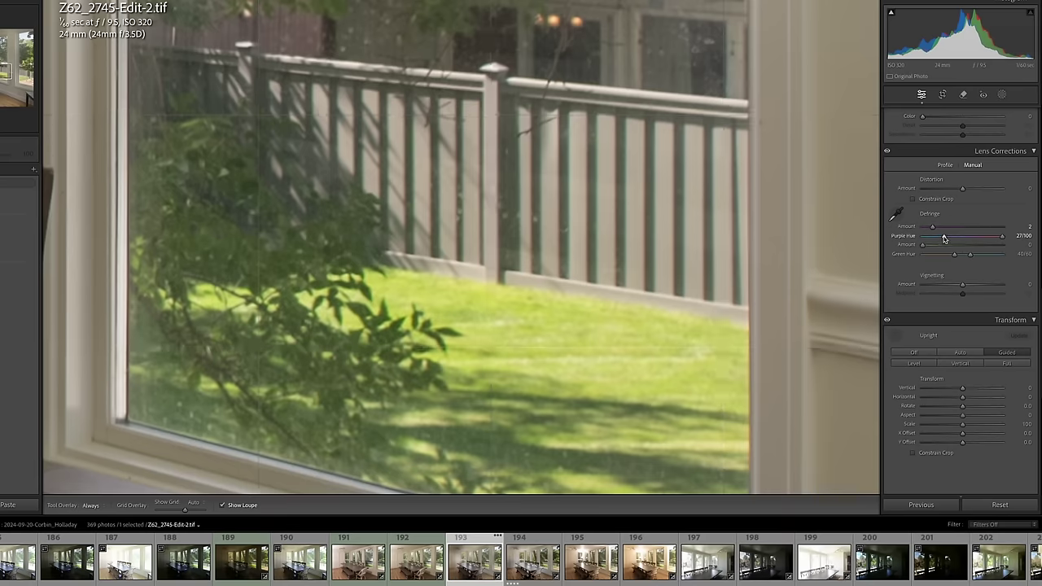
{"action": "left_click_drag", "start_coordinate": [945, 238], "coordinate": [994, 245]}
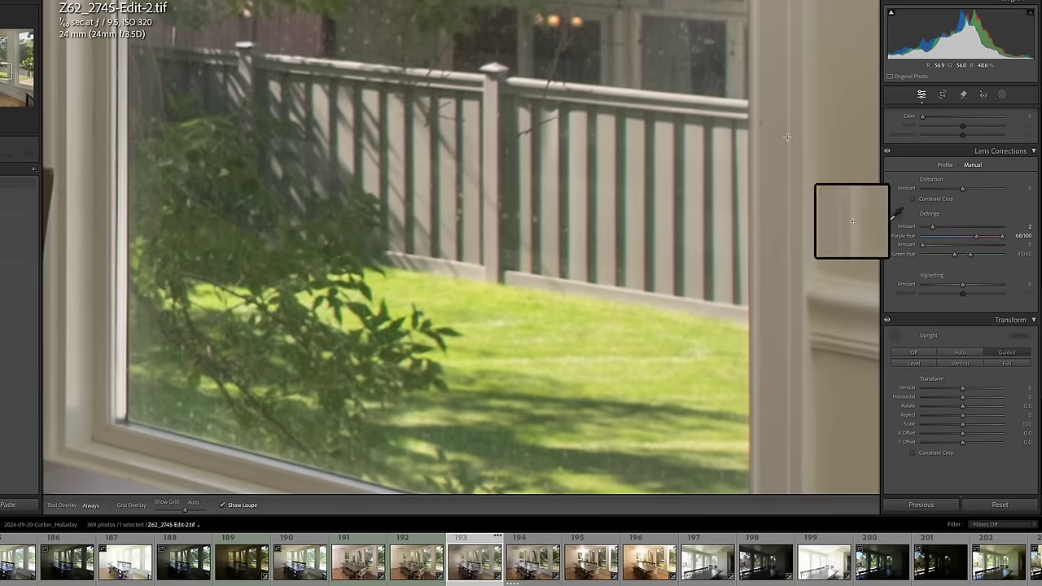
{"action": "left_click", "coordinate": [759, 398]}
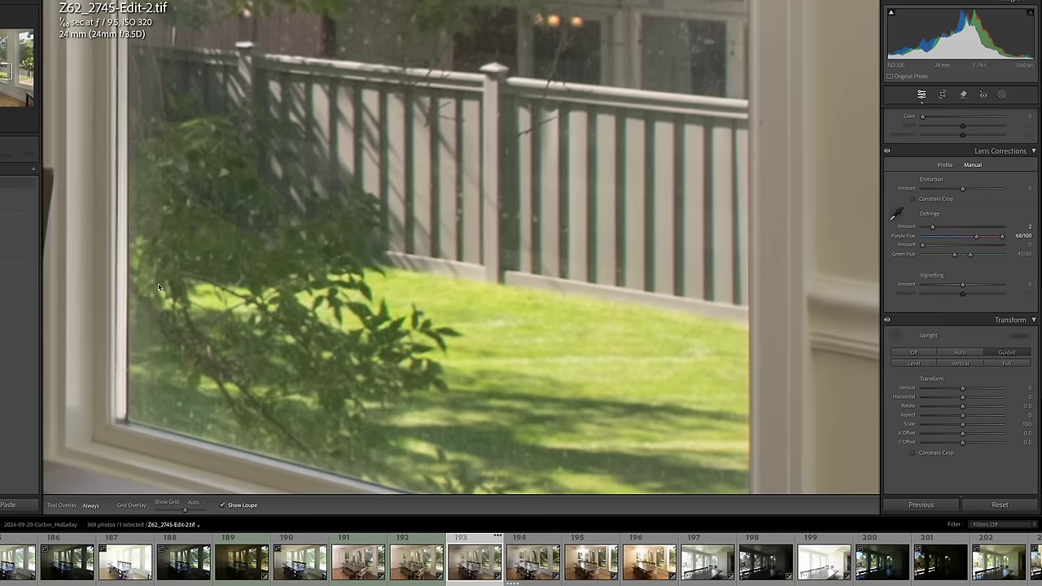
Set Green Amount to 3 and Green Hue to 66/100, then zoom out to the full room.
{"action": "left_click_drag", "start_coordinate": [159, 286], "coordinate": [578, 368]}
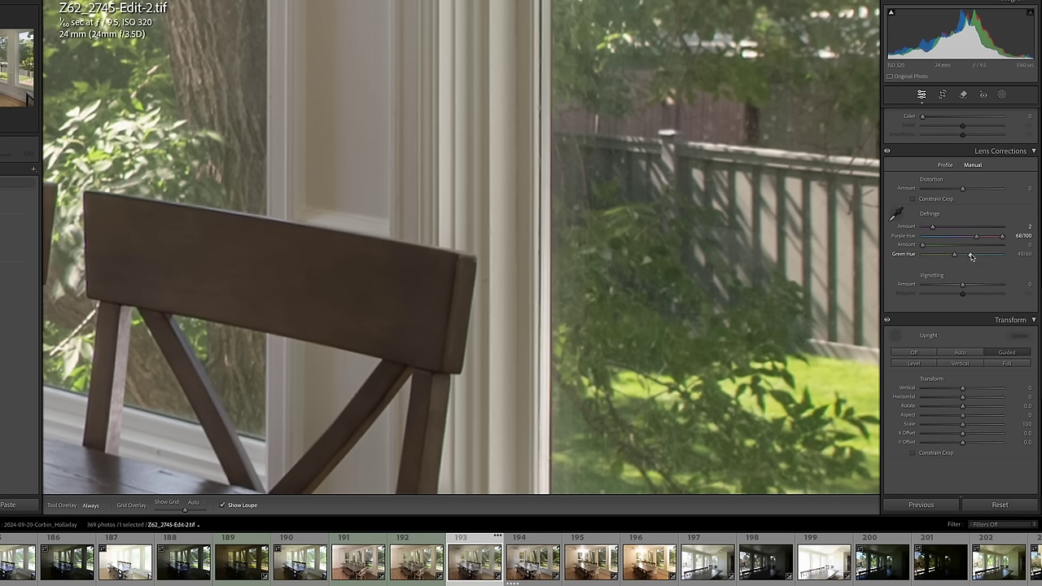
{"action": "left_click_drag", "start_coordinate": [970, 257], "coordinate": [1006, 258]}
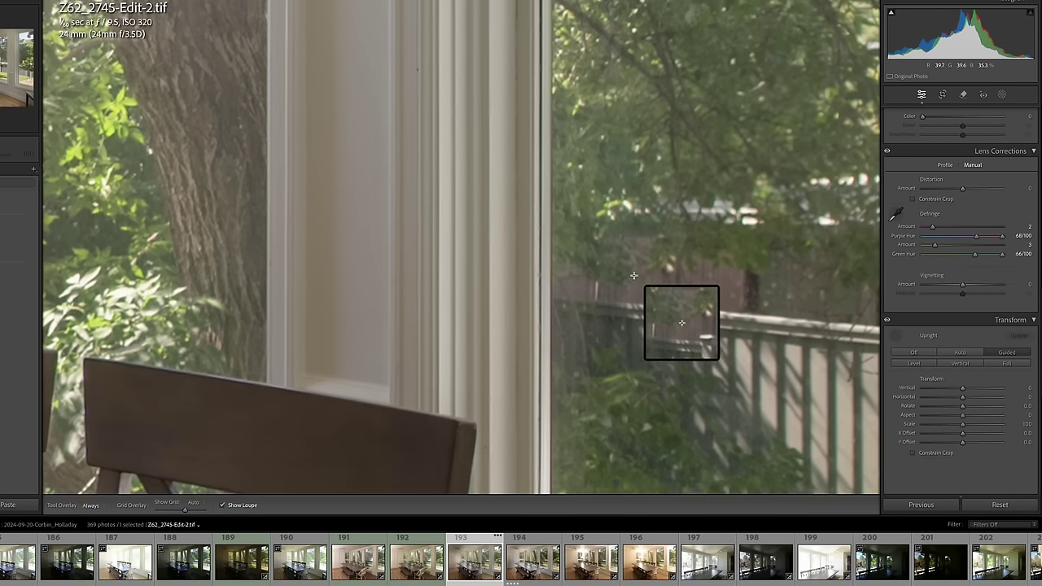
{"action": "scroll", "coordinate": [672, 340], "scroll_direction": "up", "scroll_amount": 5}
{"action": "scroll", "coordinate": [670, 335], "scroll_direction": "up", "scroll_amount": 5}
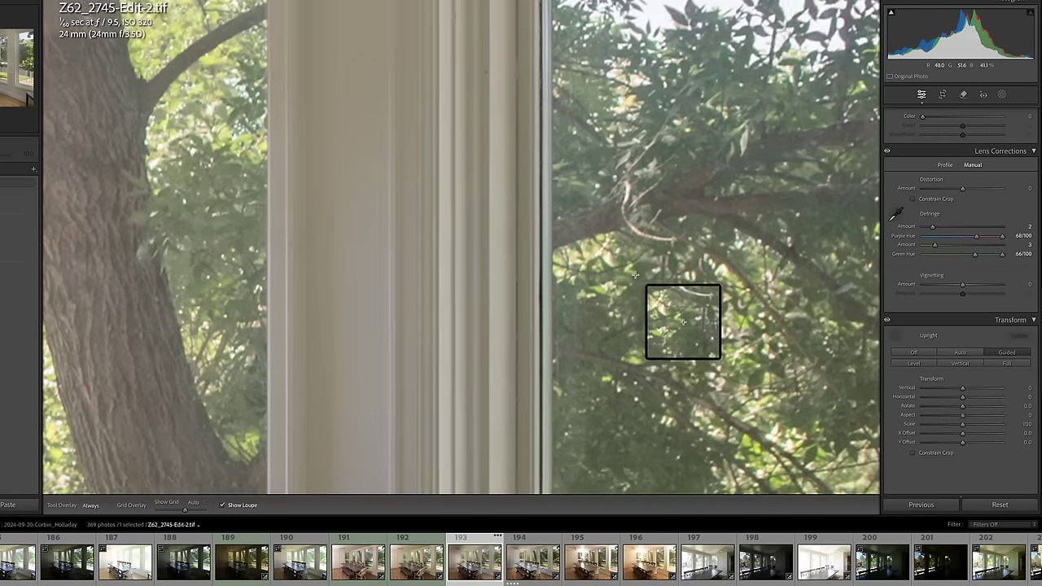
{"action": "scroll", "coordinate": [685, 316], "scroll_direction": "up", "scroll_amount": 1}
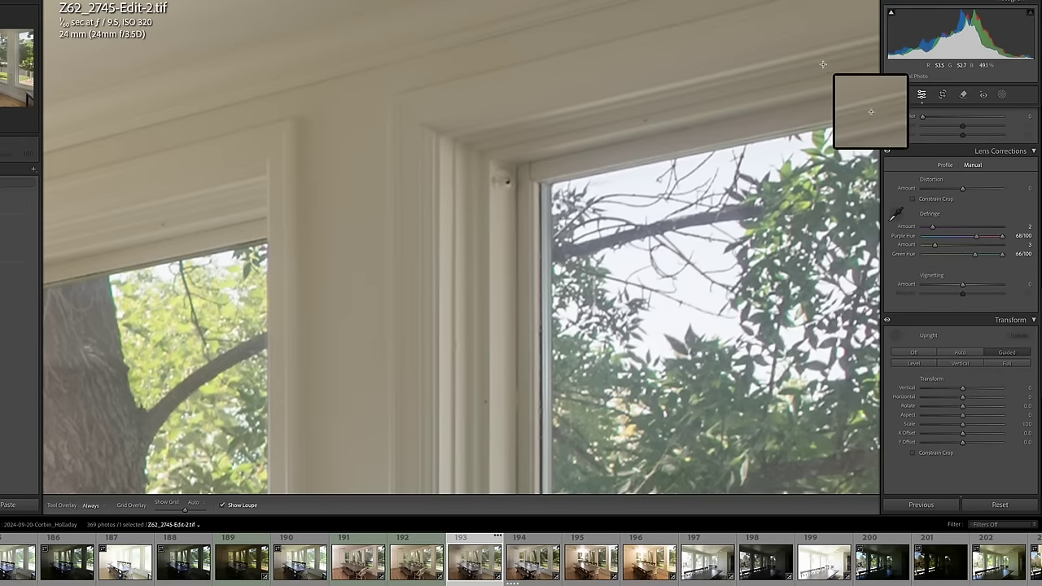
{"action": "key", "text": "z"}
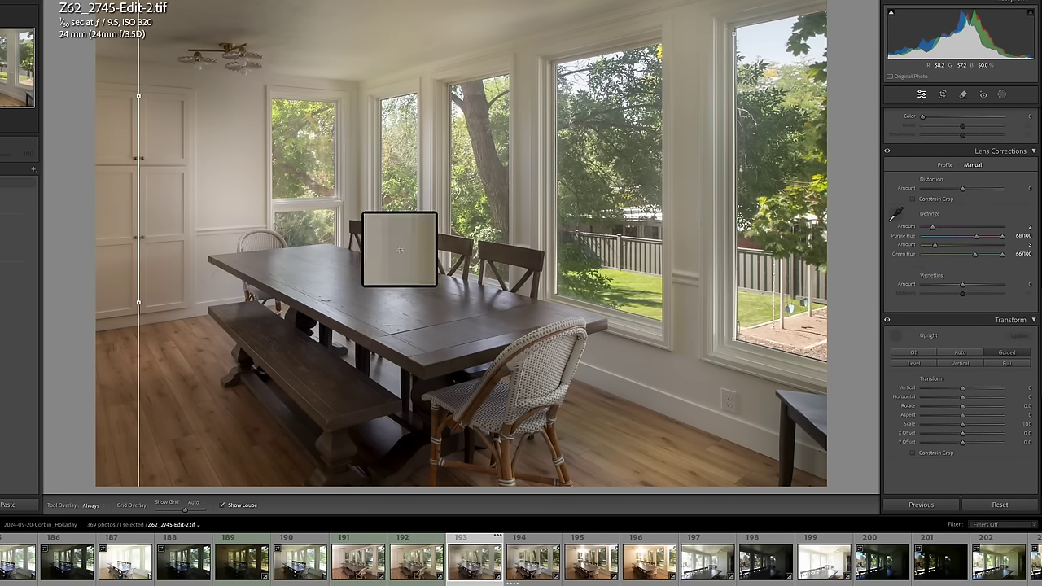
Open the photo as an Edit a Copy with Lightroom Adjustments in Adobe Photoshop 2024.
{"action": "right_click", "coordinate": [413, 152]}
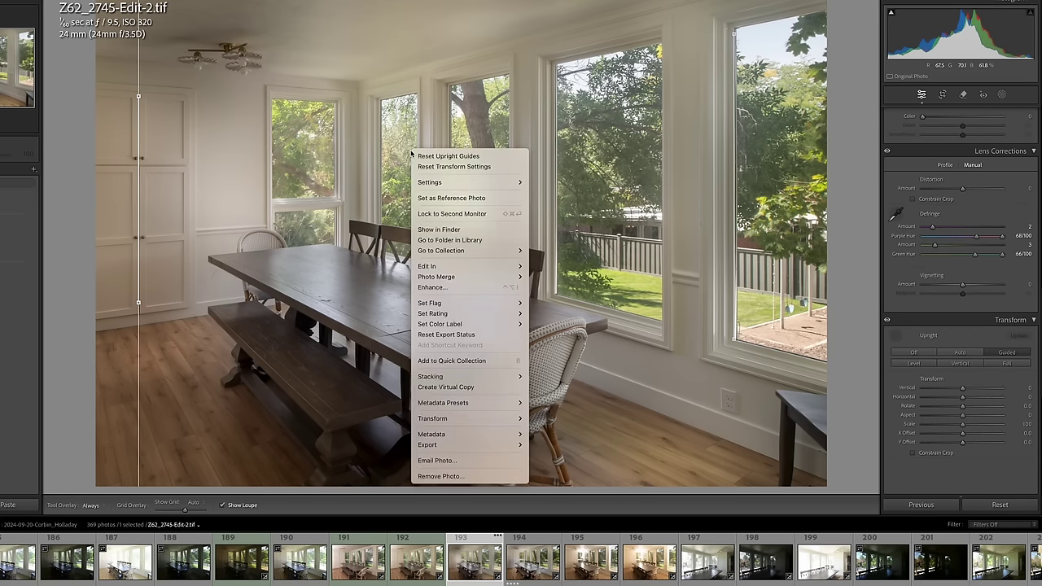
{"action": "mouse_move", "coordinate": [462, 267]}
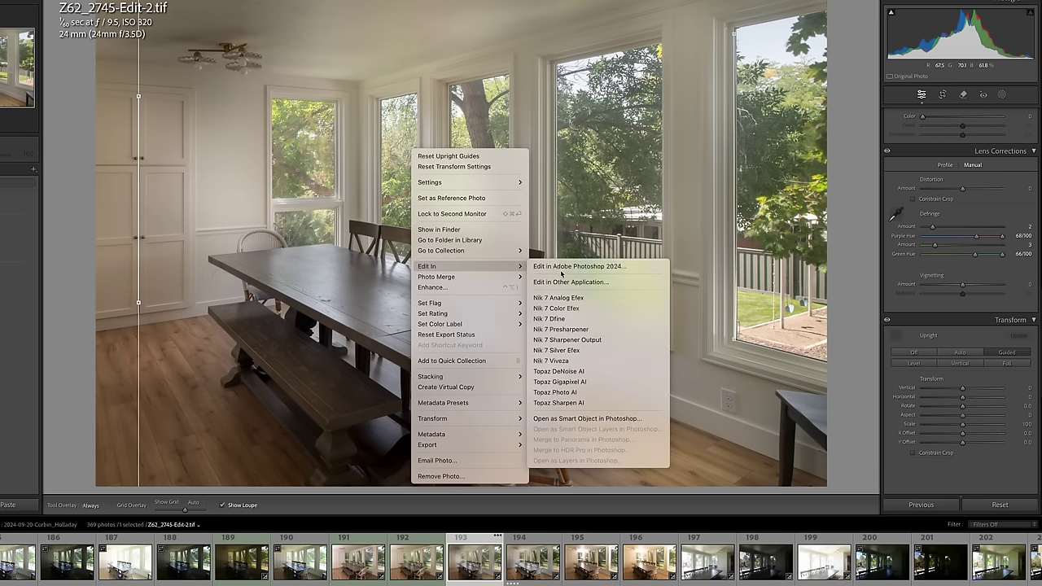
{"action": "left_click", "coordinate": [561, 266]}
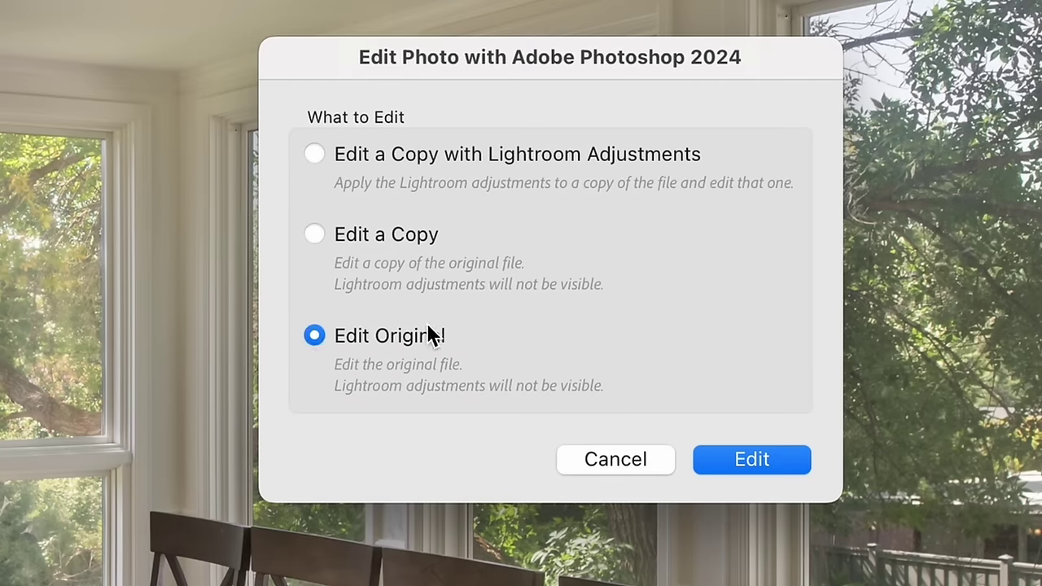
{"action": "left_click", "coordinate": [309, 152]}
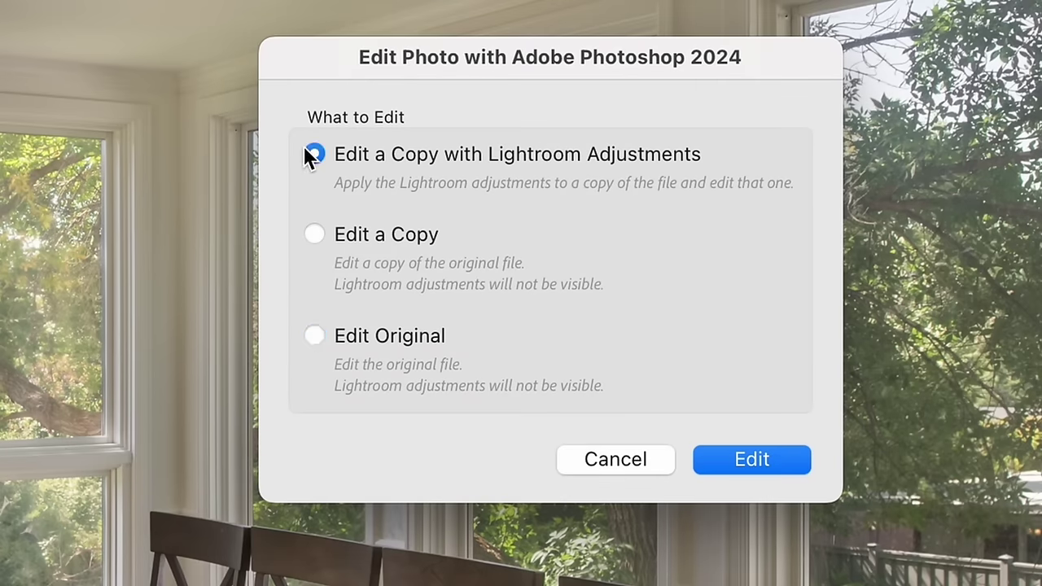
{"action": "left_click", "coordinate": [750, 460]}
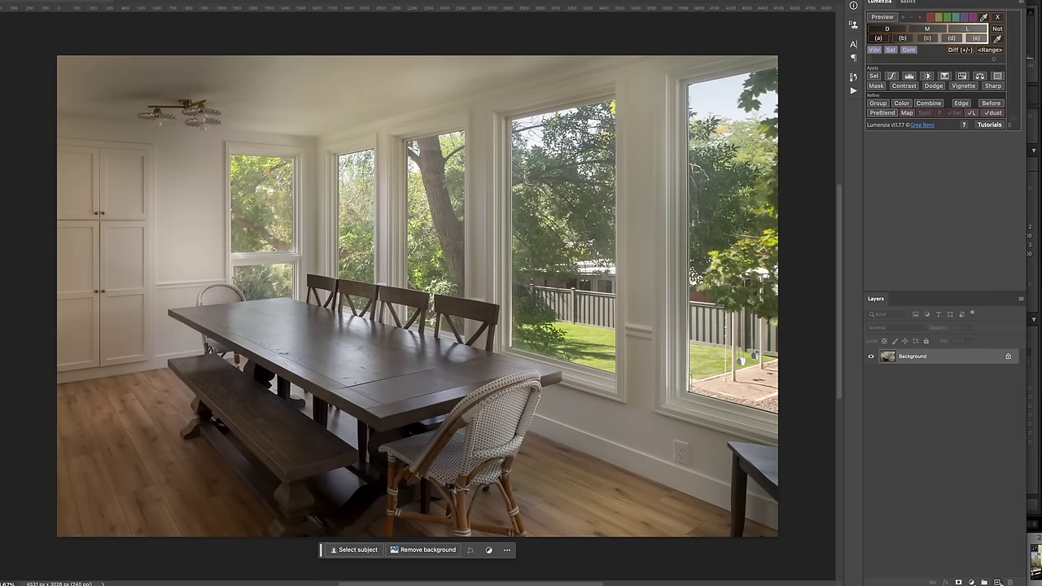
Add an empty Layer 1 and start a polygonal lasso outline of the tabletop around the wicker chair.
{"action": "left_click", "coordinate": [998, 583]}
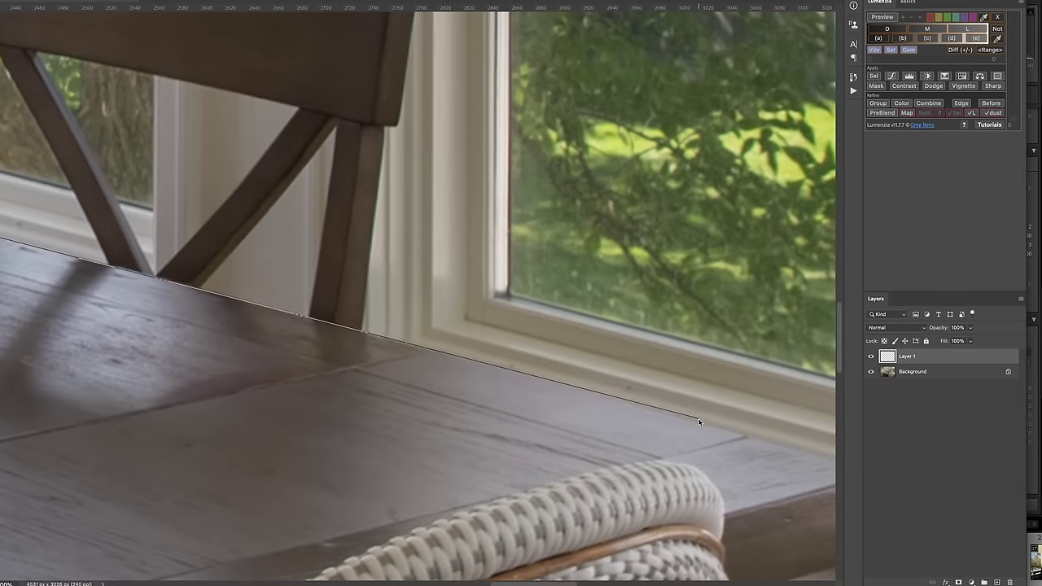
{"action": "scroll", "coordinate": [675, 444], "scroll_direction": "right", "scroll_amount": 8}
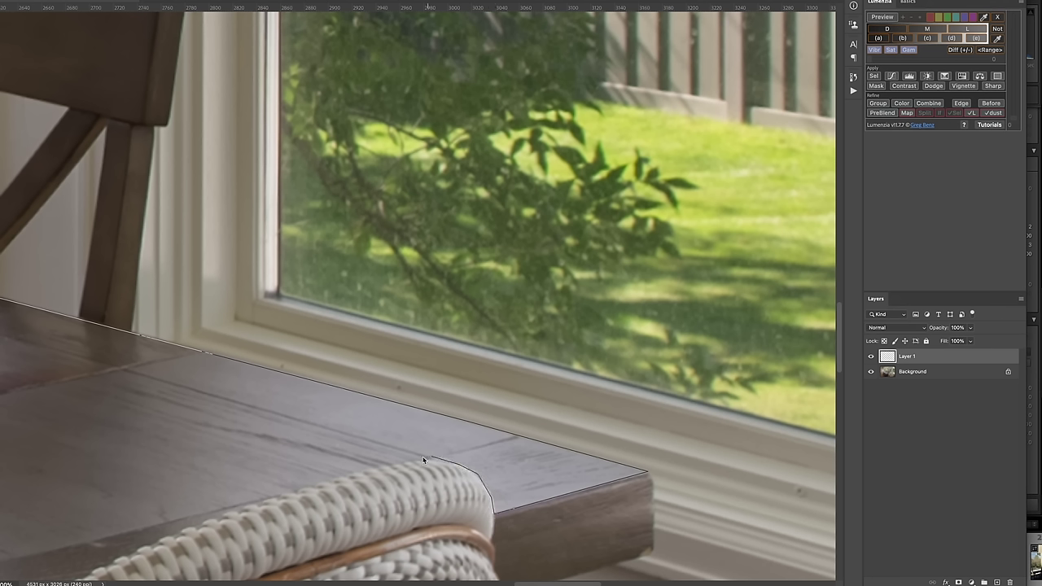
{"action": "left_click", "coordinate": [399, 462]}
{"action": "left_click", "coordinate": [323, 485]}
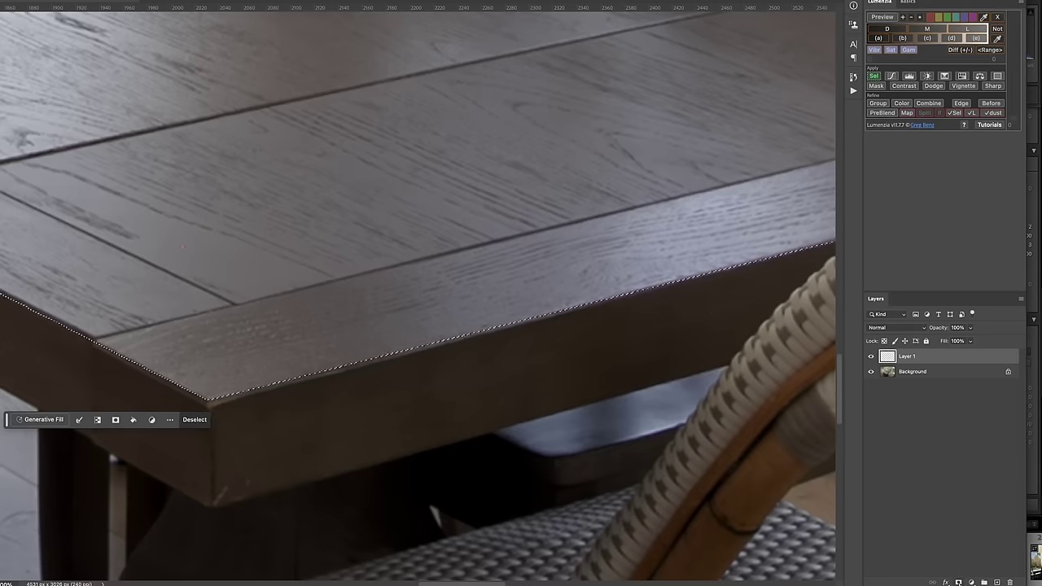
Turn the tabletop selection into Layer 1's mask and fit the photo on screen.
{"action": "left_click", "coordinate": [958, 582]}
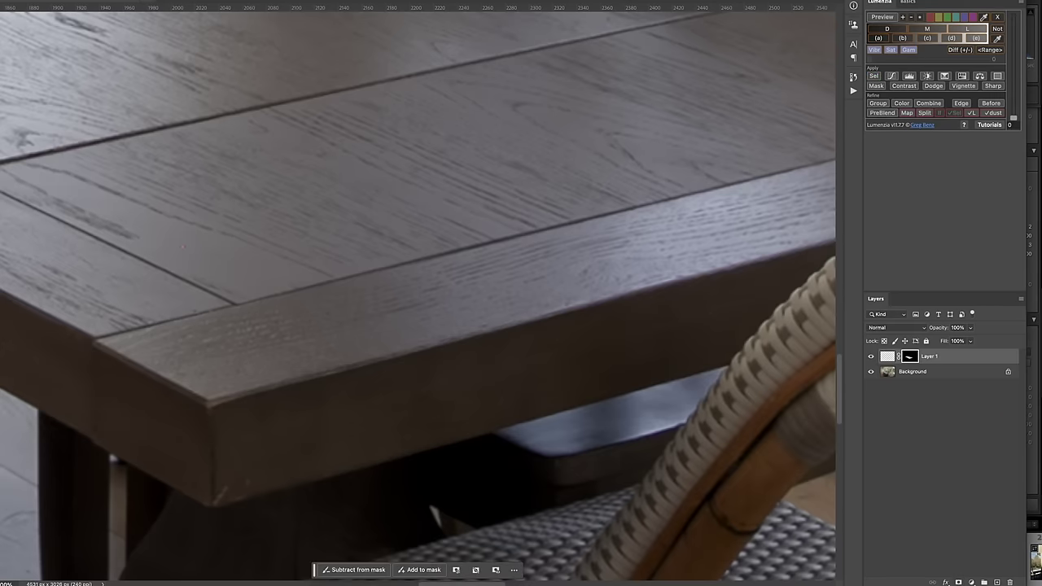
{"action": "right_click", "coordinate": [172, 260]}
{"action": "left_click", "coordinate": [195, 266]}
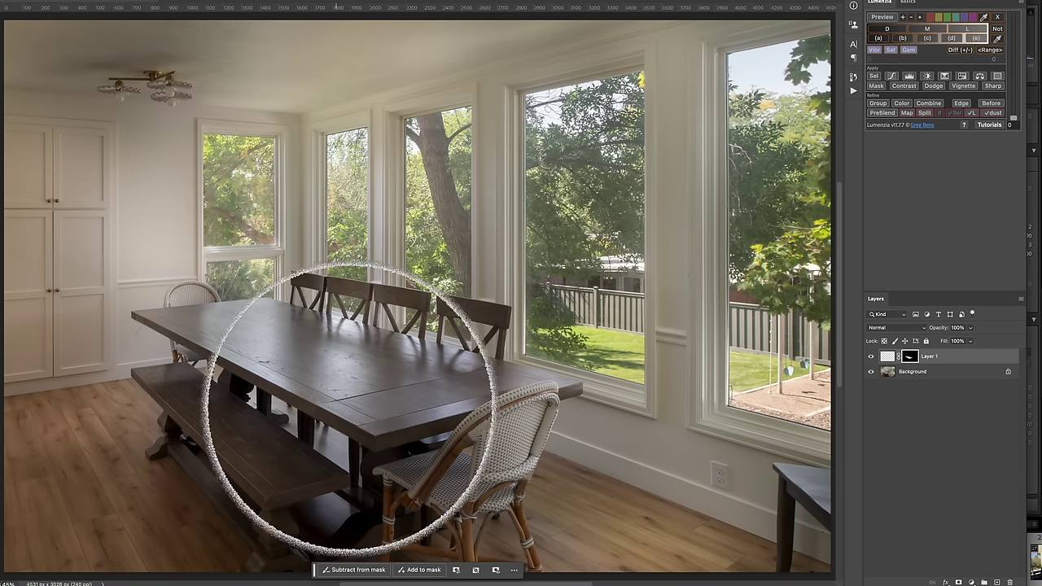
{"action": "left_click", "coordinate": [401, 418]}
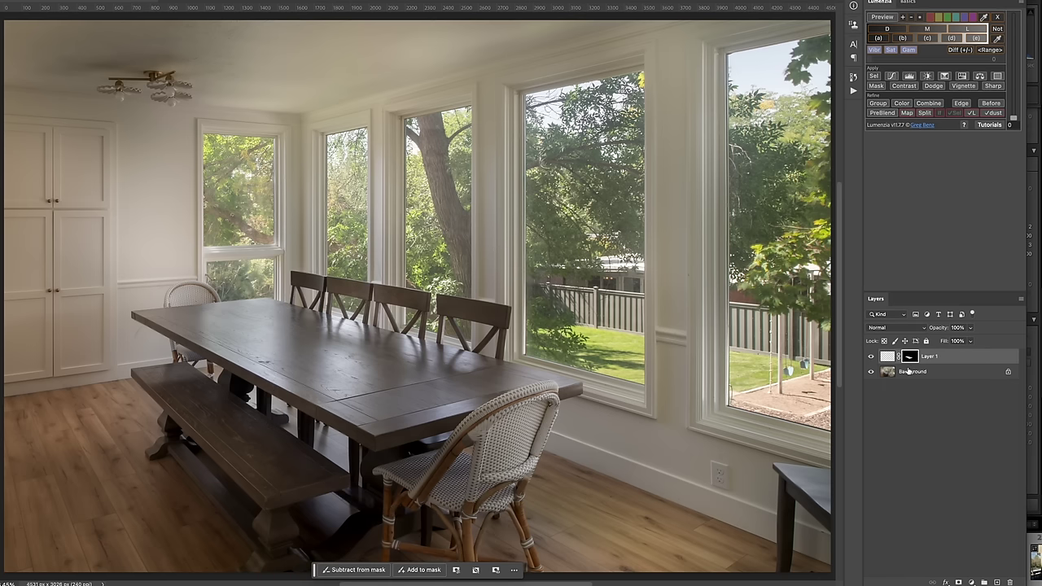
Switch Layer 1's target between mask and pixels, ending on pixels, and bring up blend modes.
{"action": "left_click", "coordinate": [888, 356]}
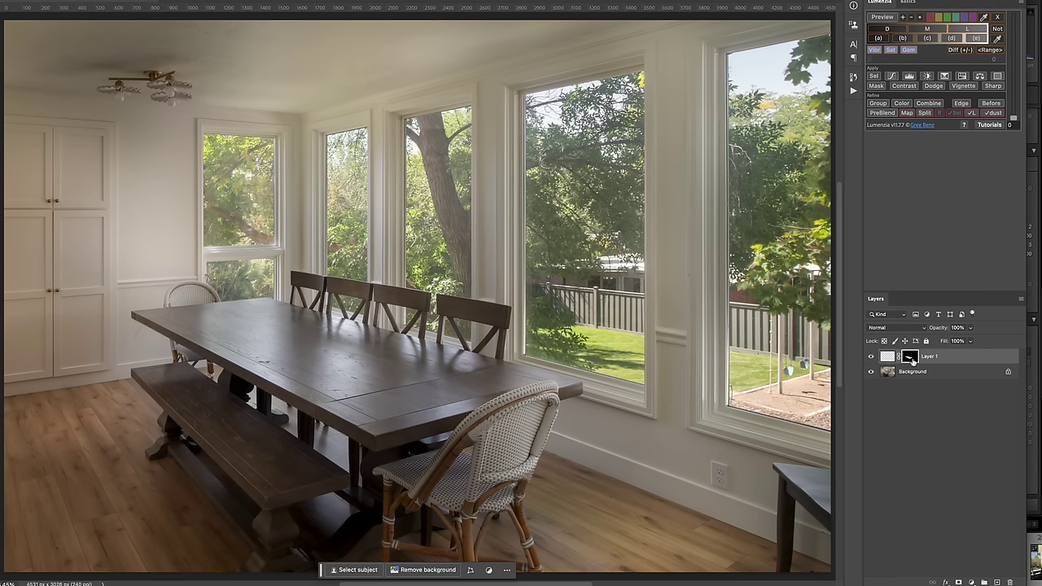
{"action": "left_click", "coordinate": [911, 360]}
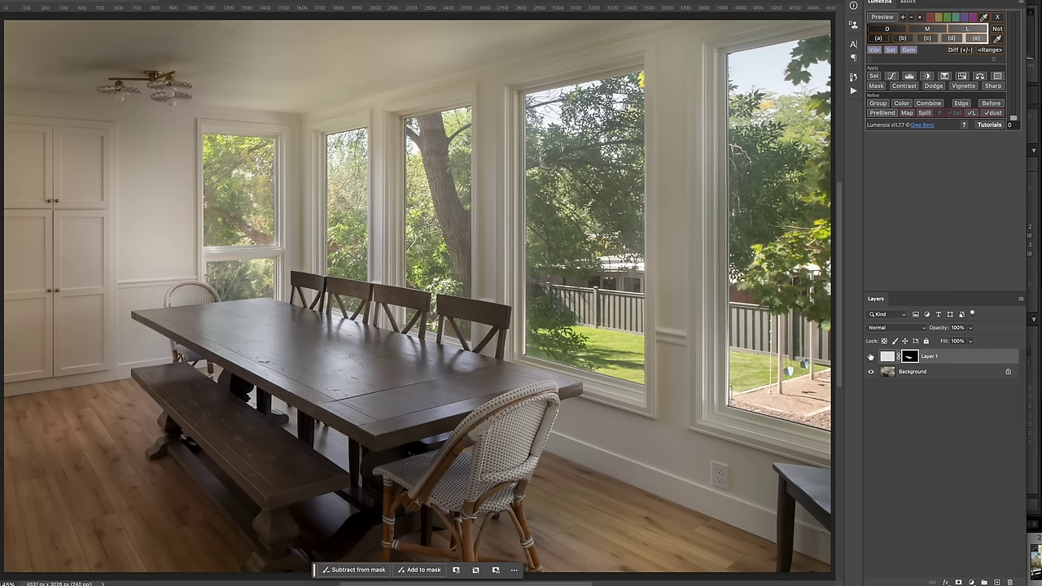
{"action": "left_click", "coordinate": [889, 357]}
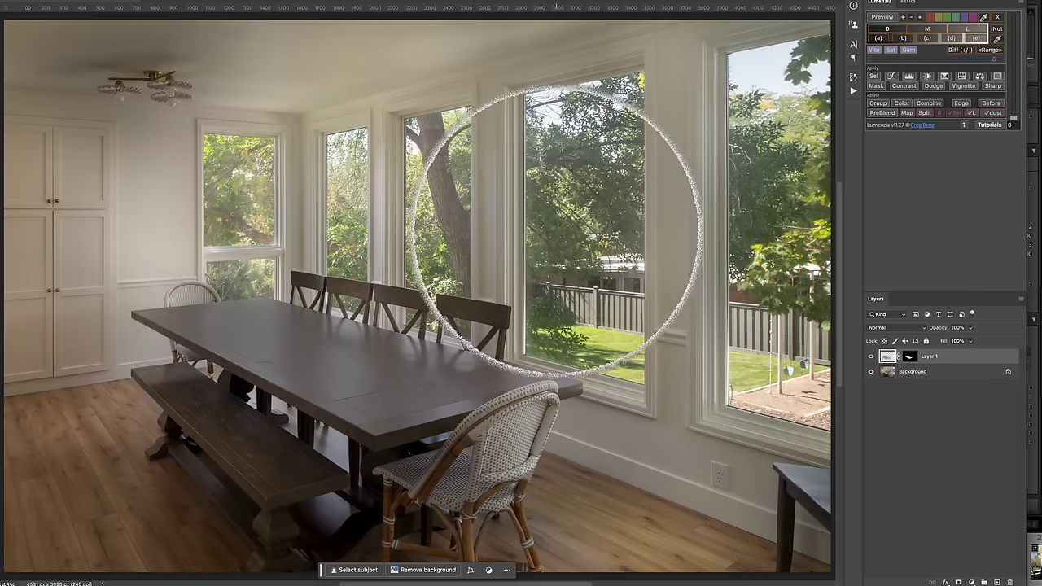
{"action": "left_click", "coordinate": [893, 328]}
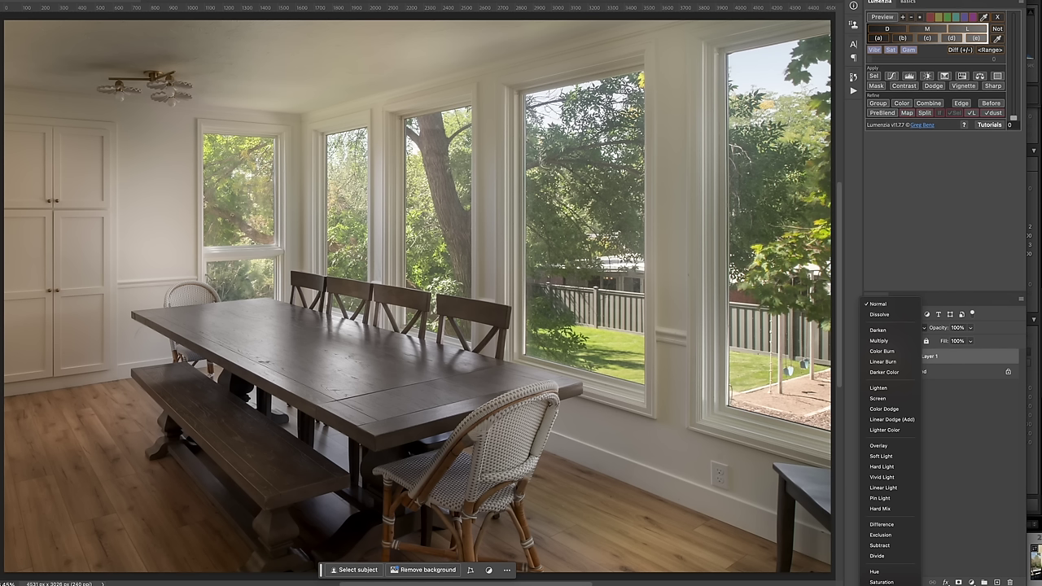
Try Color blending on Layer 1, then Multiply at a reduced opacity.
{"action": "left_click", "coordinate": [877, 584]}
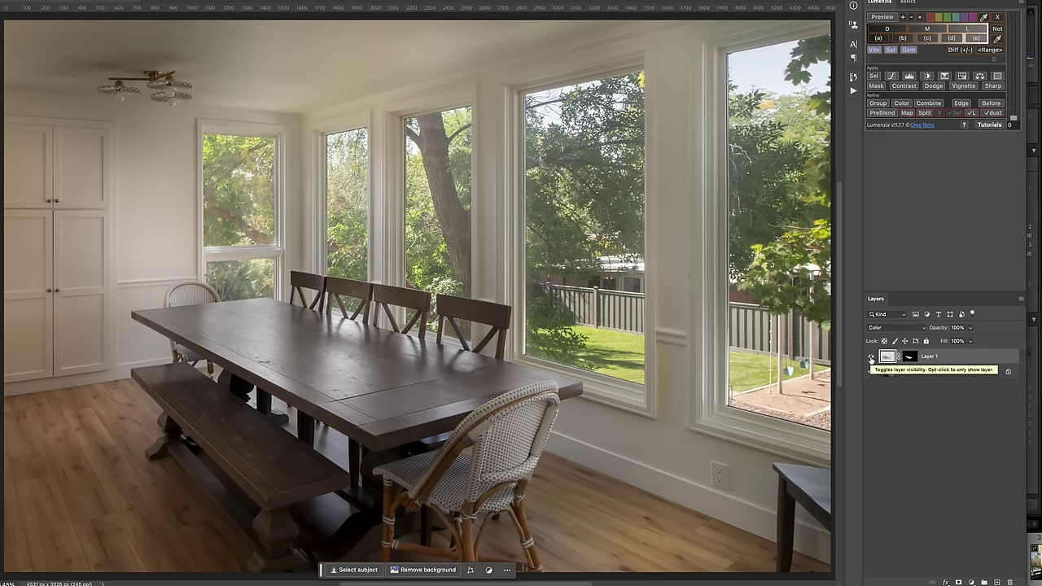
{"action": "left_click", "coordinate": [871, 358]}
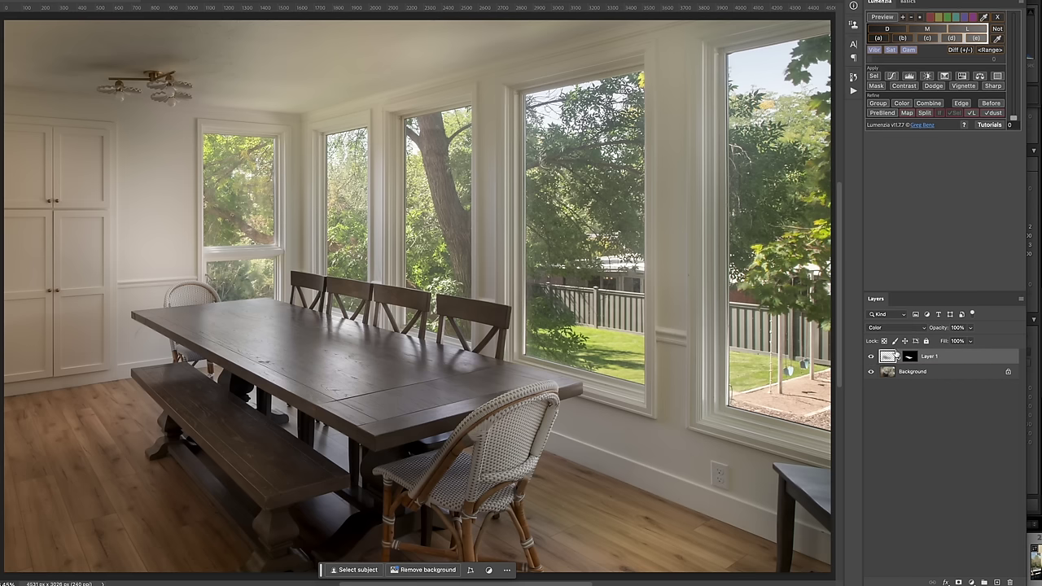
{"action": "left_click", "coordinate": [889, 328]}
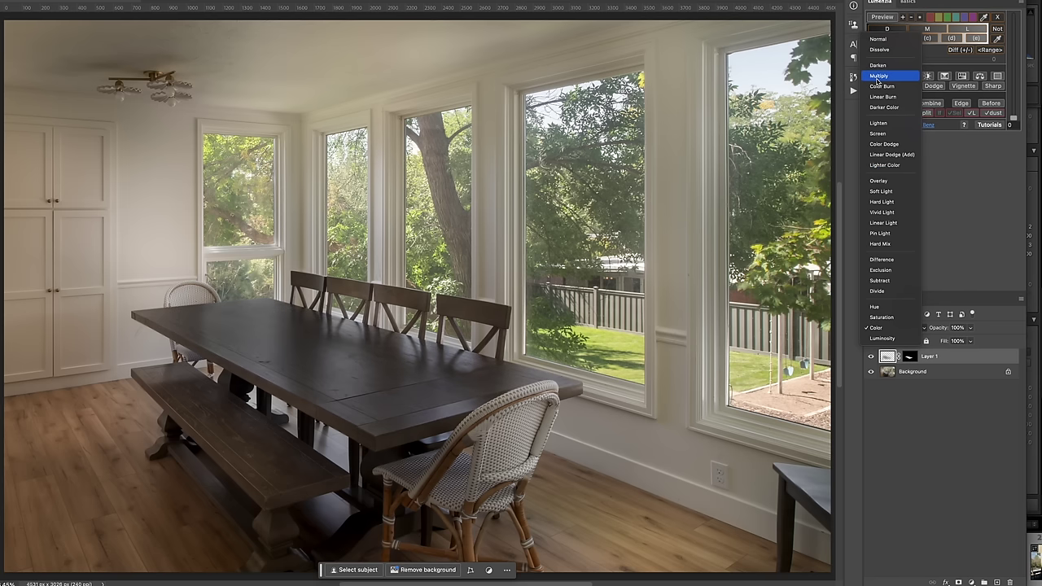
{"action": "left_click", "coordinate": [878, 76]}
{"action": "left_click", "coordinate": [968, 327]}
{"action": "left_click_drag", "start_coordinate": [971, 343], "coordinate": [944, 341]}
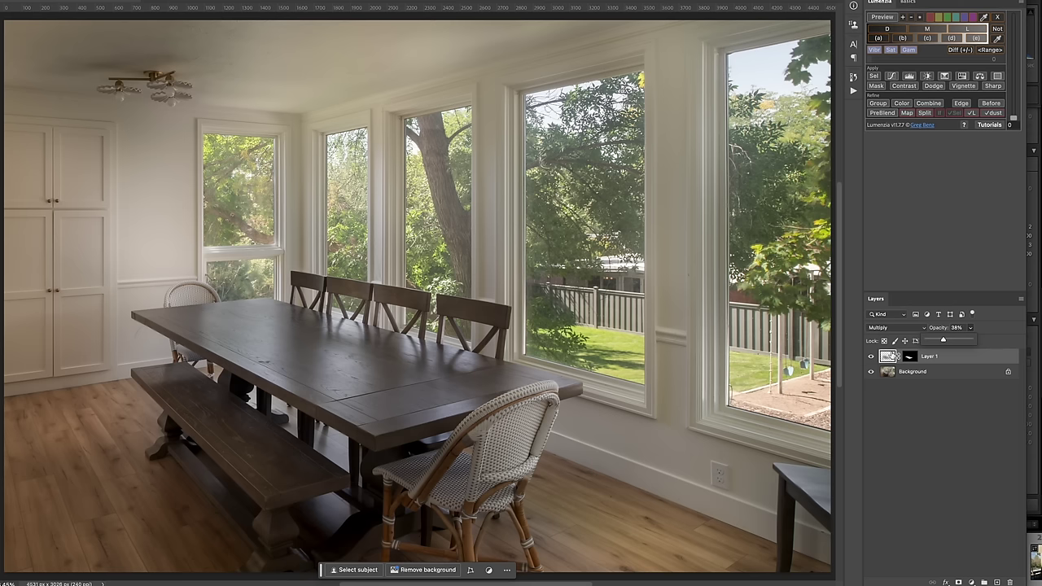
Return Layer 1 to Color blend mode at 100% opacity.
{"action": "left_click", "coordinate": [899, 327]}
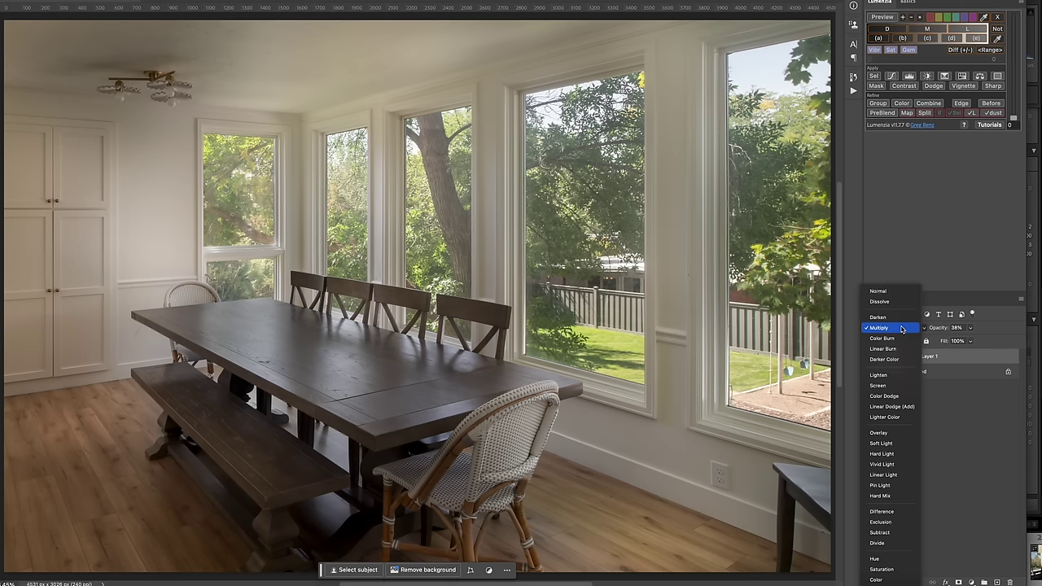
{"action": "left_click", "coordinate": [886, 580]}
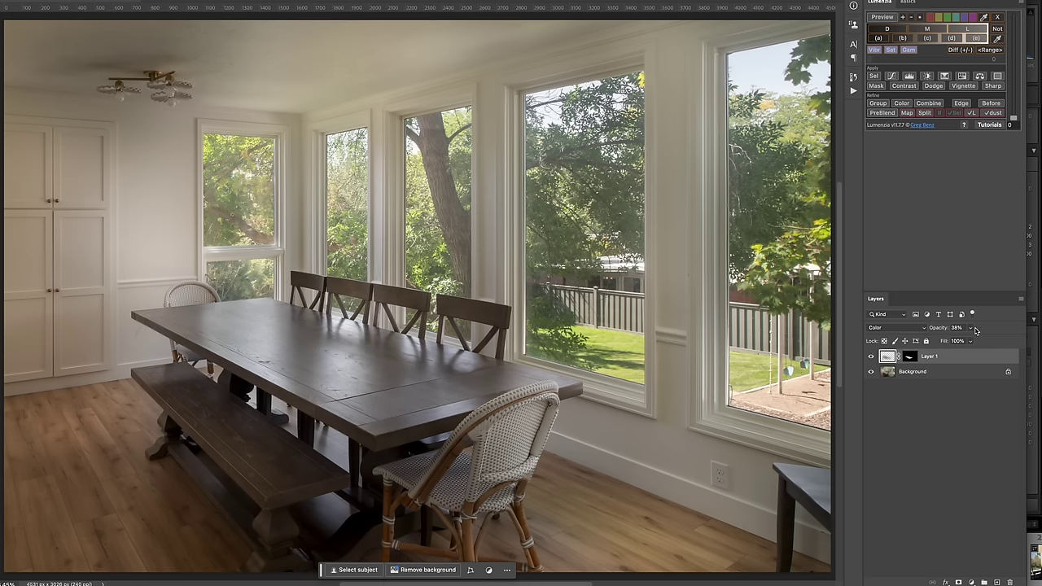
{"action": "left_click", "coordinate": [972, 328]}
{"action": "left_click_drag", "start_coordinate": [970, 340], "coordinate": [1008, 349]}
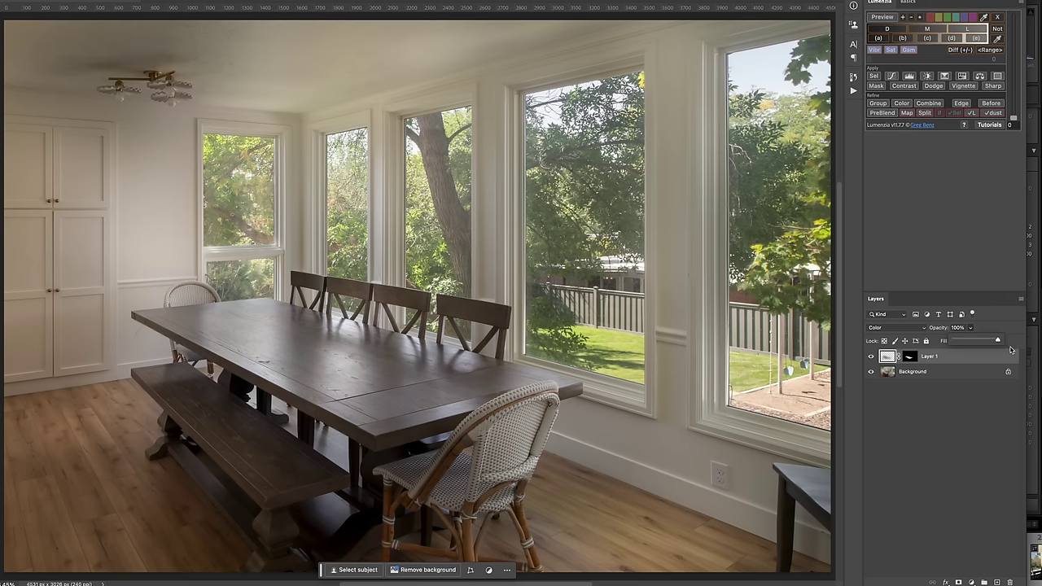
Add a Curves 1 layer, replace its mask with Layer 1's tabletop mask, and shape its RGB curve.
{"action": "left_click", "coordinate": [971, 583]}
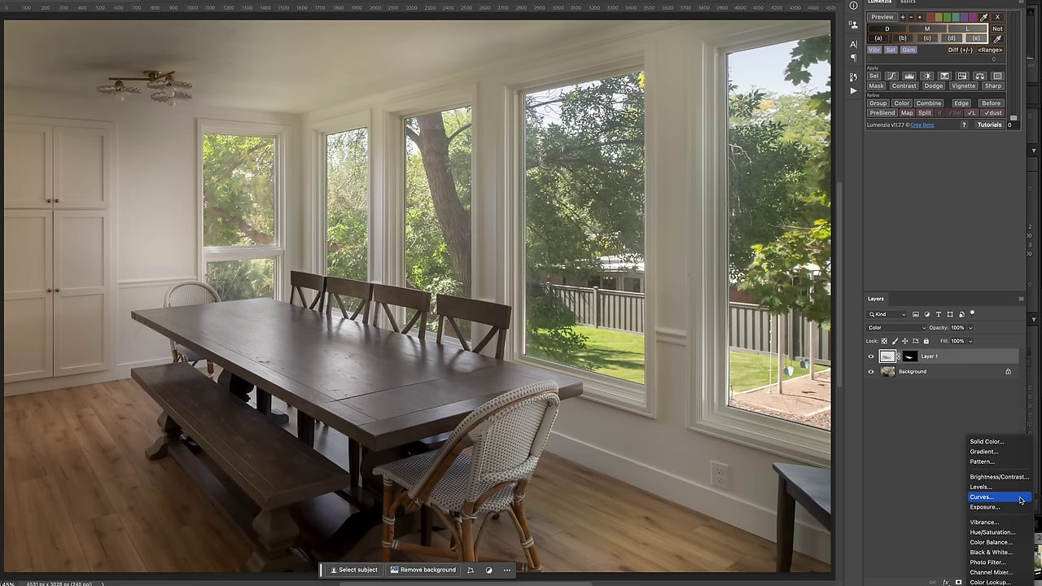
{"action": "left_click", "coordinate": [1016, 498]}
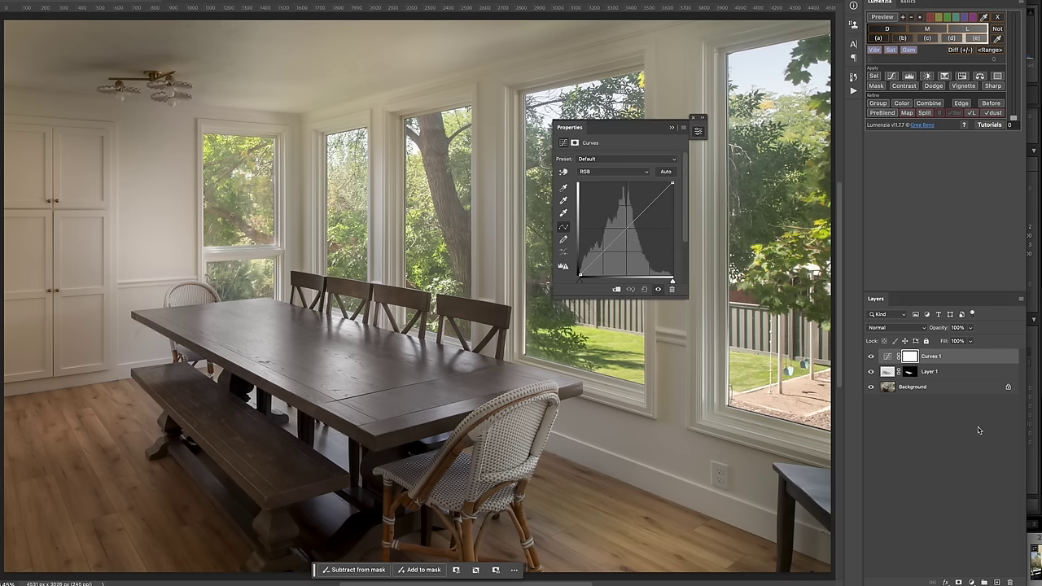
{"action": "right_click", "coordinate": [917, 360]}
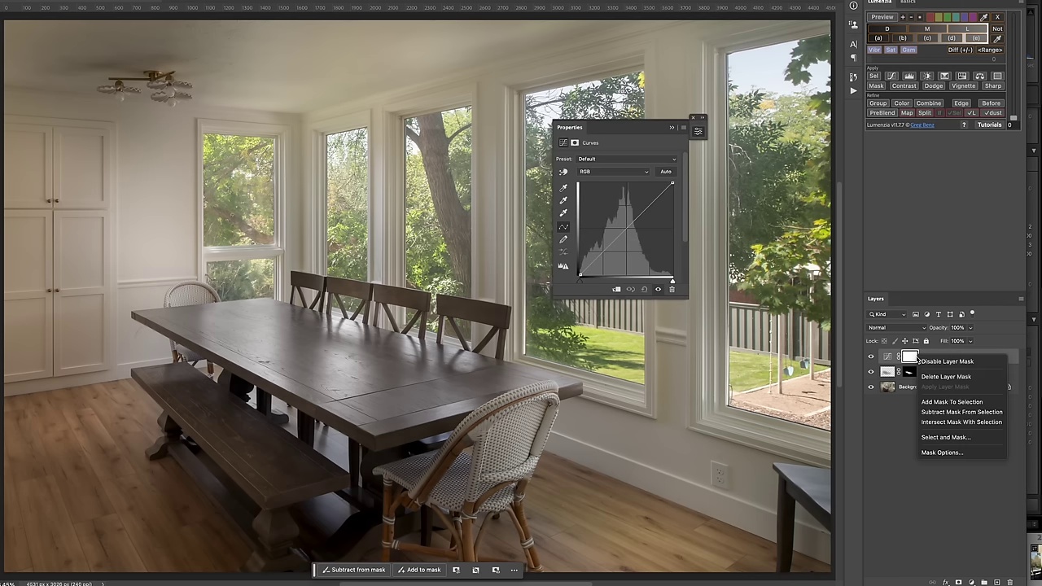
{"action": "left_click", "coordinate": [948, 377]}
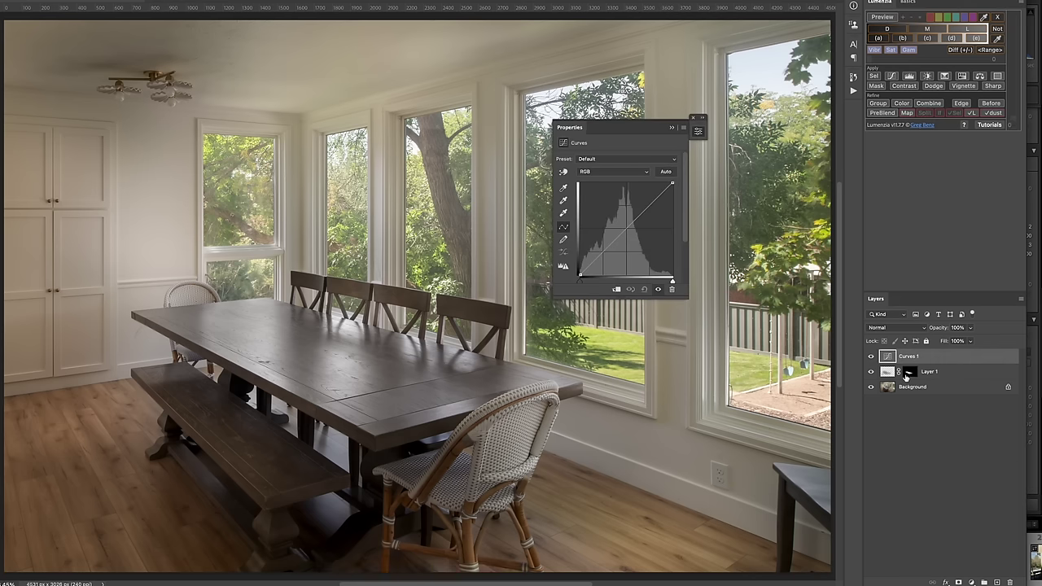
{"action": "left_click_drag", "start_coordinate": [912, 374], "coordinate": [916, 360]}
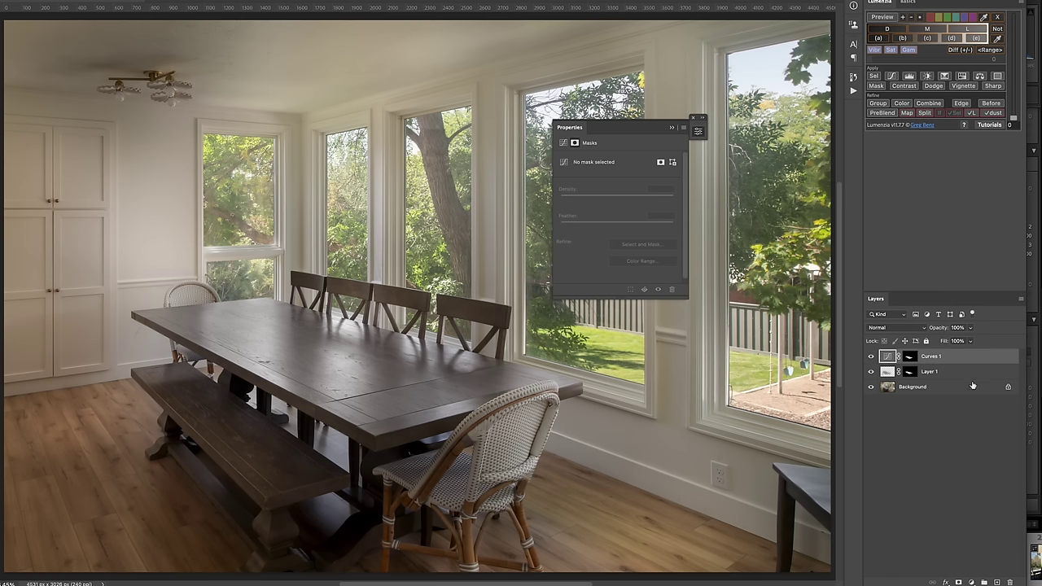
{"action": "left_click", "coordinate": [887, 358]}
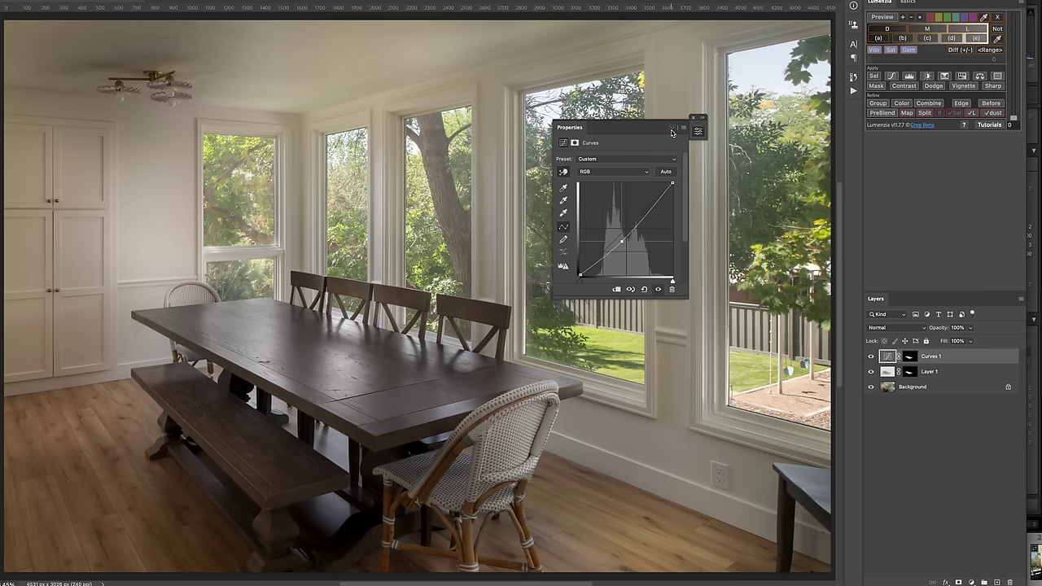
{"action": "left_click", "coordinate": [697, 130]}
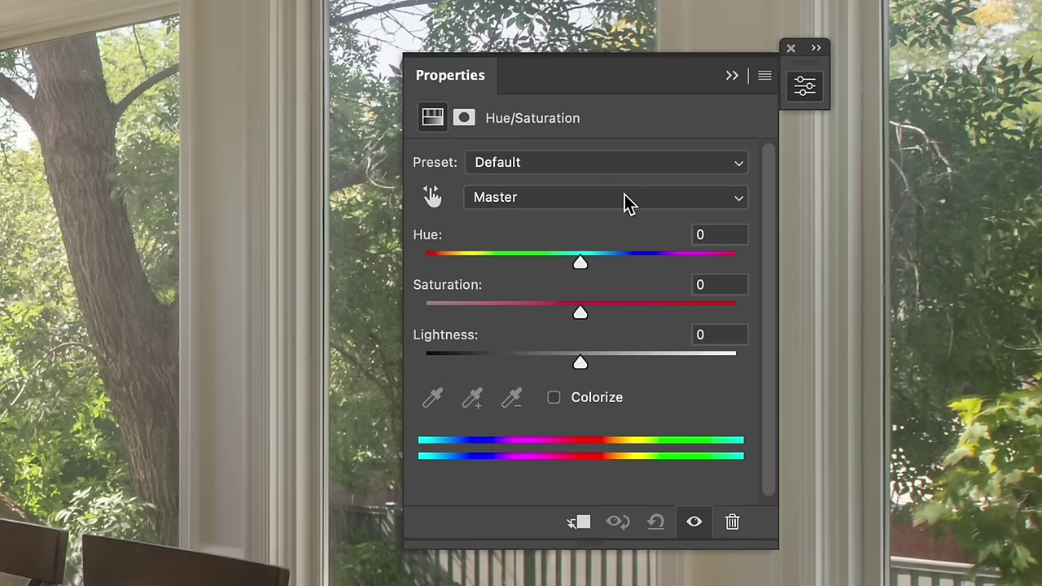
Lower Blues saturation to about -59 in Hue/Saturation 1 and invert its mask to black.
{"action": "left_click", "coordinate": [624, 199]}
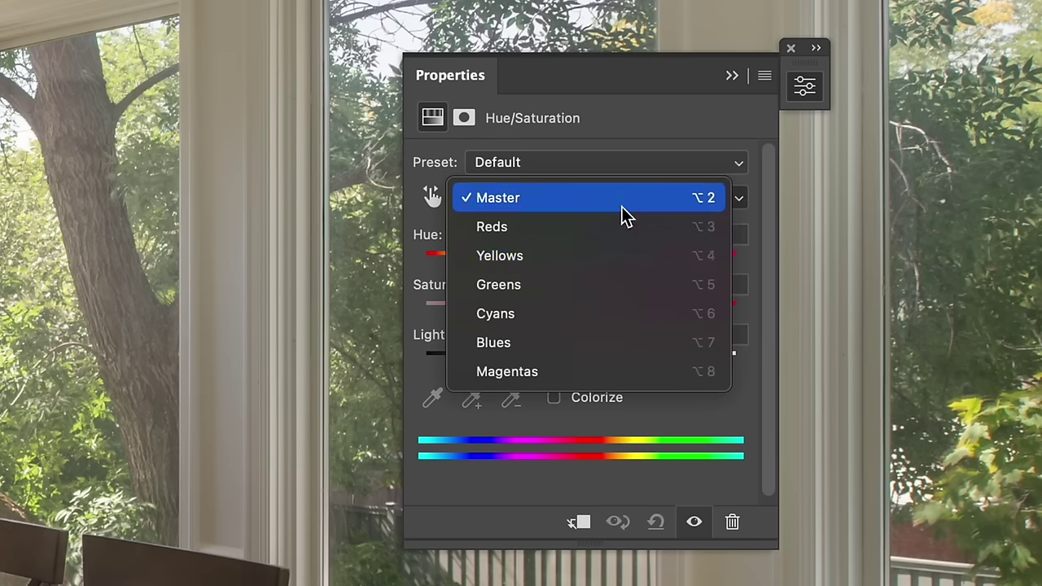
{"action": "left_click", "coordinate": [633, 341]}
{"action": "left_click_drag", "start_coordinate": [580, 319], "coordinate": [486, 332]}
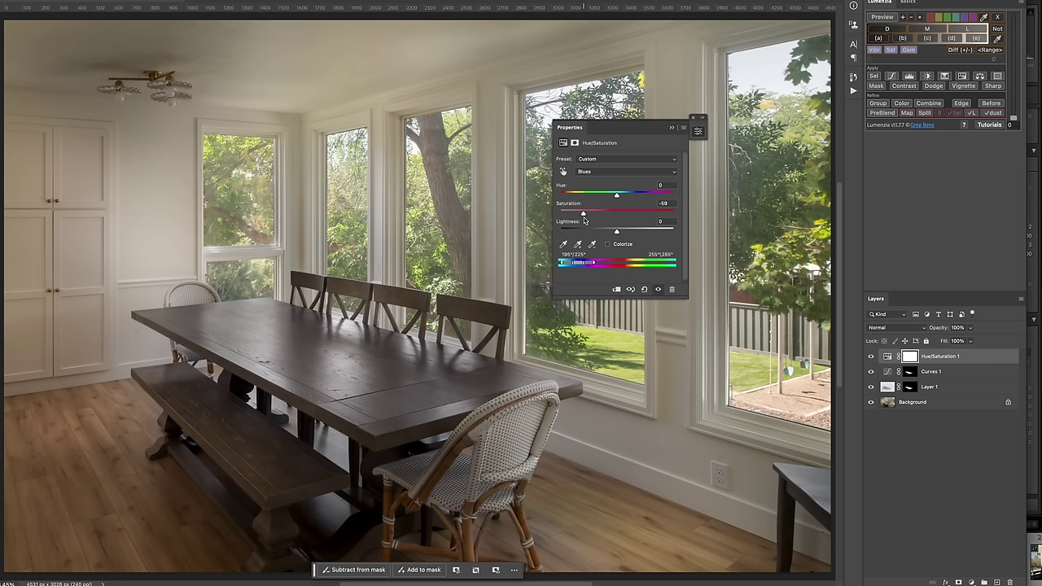
{"action": "left_click", "coordinate": [674, 130]}
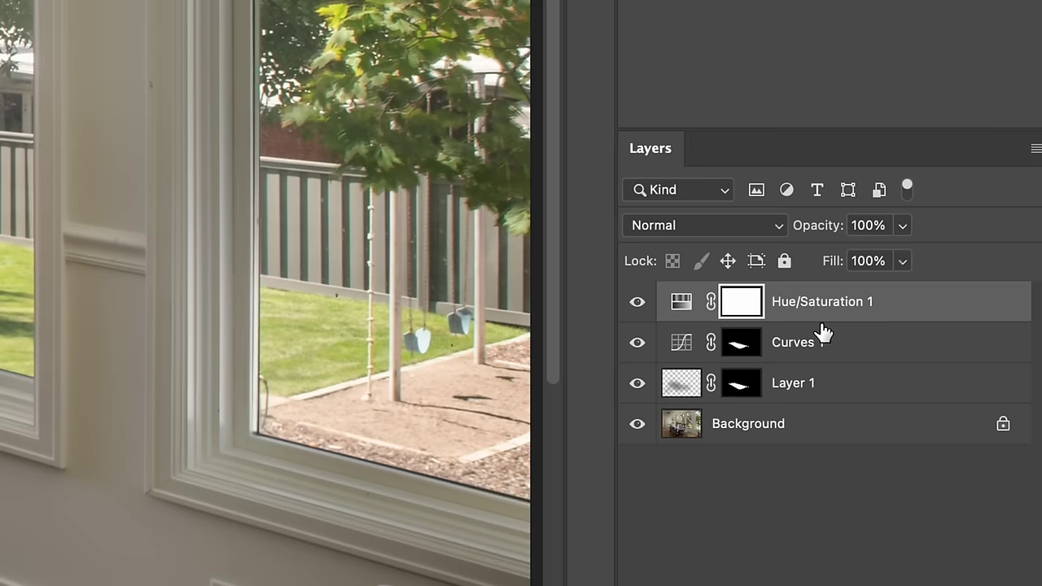
{"action": "key", "text": "ctrl+i"}
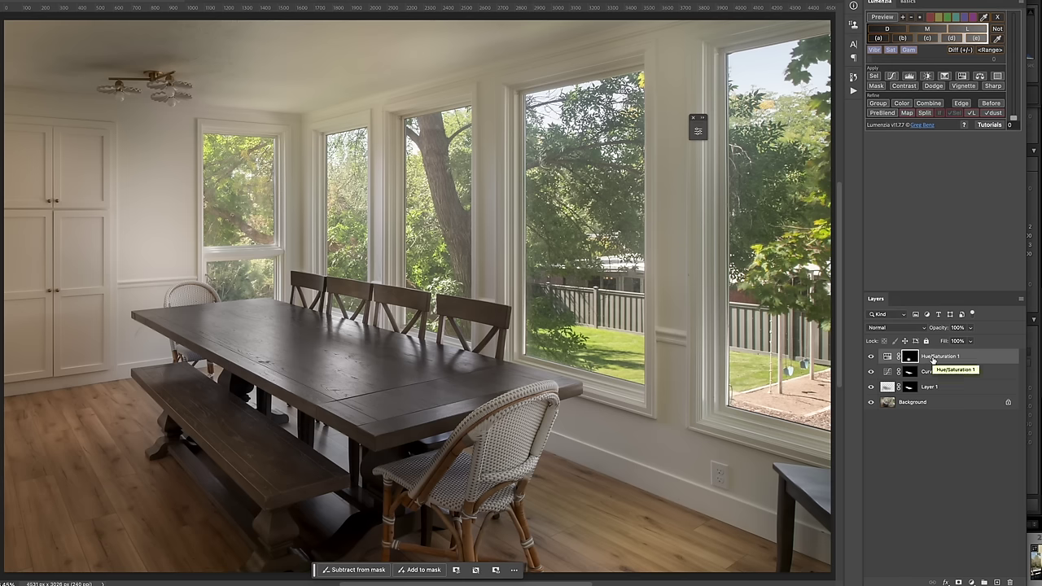
Stamp all visible layers into a new Layer 2 and send it to Topaz Photo AI.
{"action": "key", "text": "ctrl+alt+shift+e"}
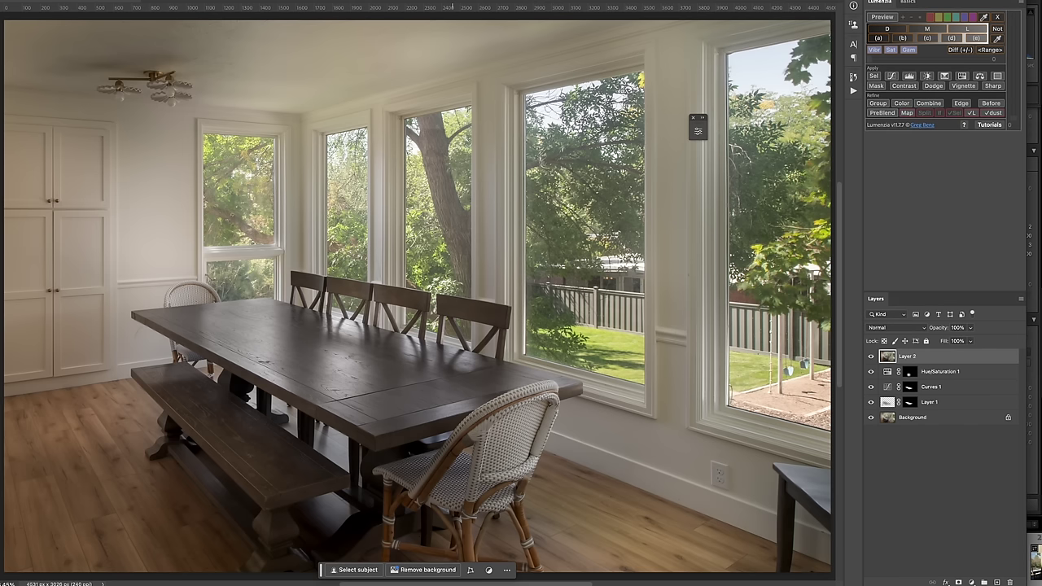
{"action": "left_click", "coordinate": [106, 0]}
{"action": "mouse_move", "coordinate": [188, 110]}
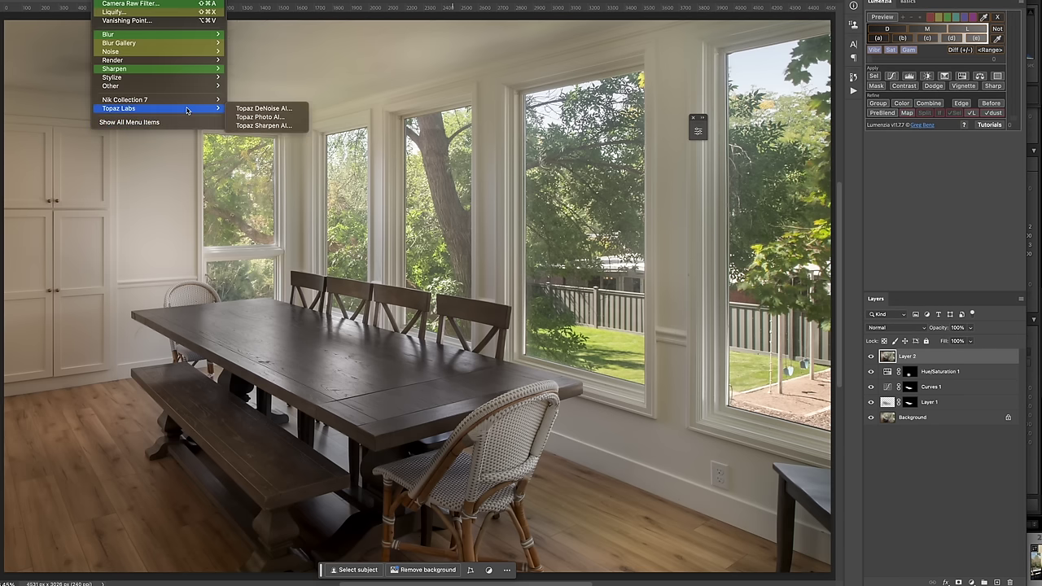
{"action": "left_click", "coordinate": [280, 119]}
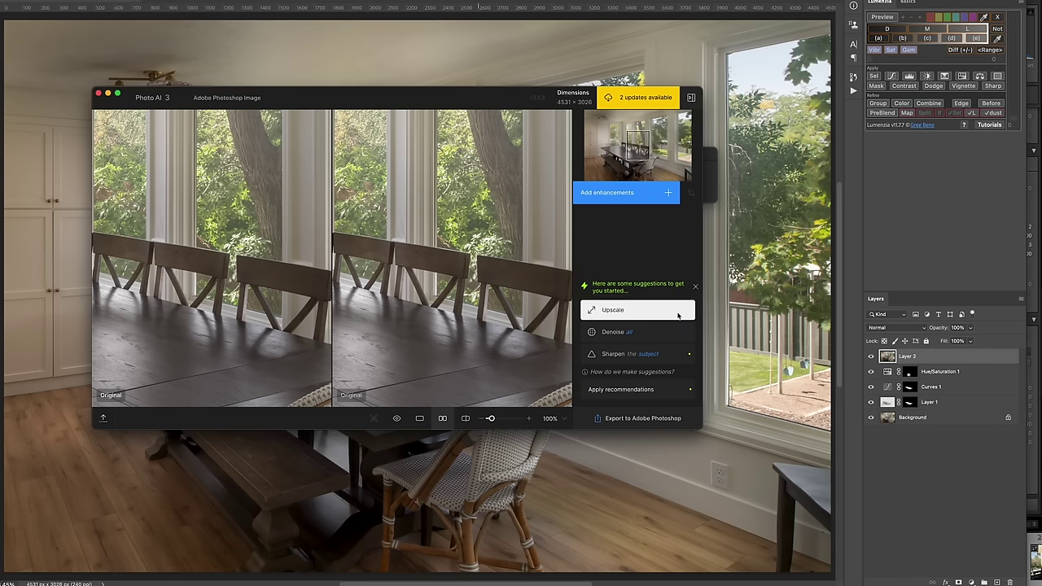
Add Denoise and whole-image Sharpen at strength about 17, then export the result to Photoshop.
{"action": "left_click", "coordinate": [653, 336]}
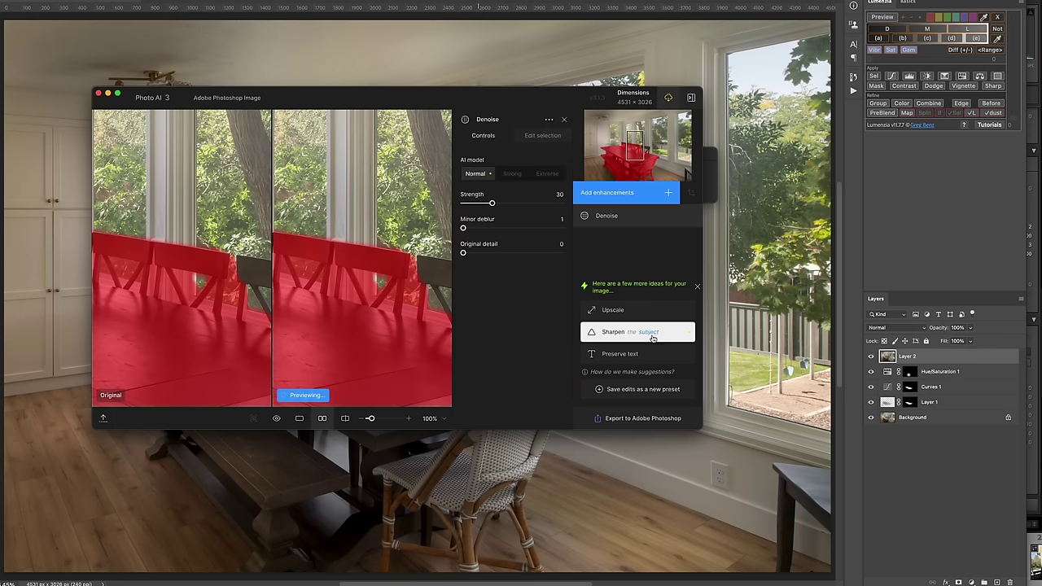
{"action": "left_click", "coordinate": [663, 337]}
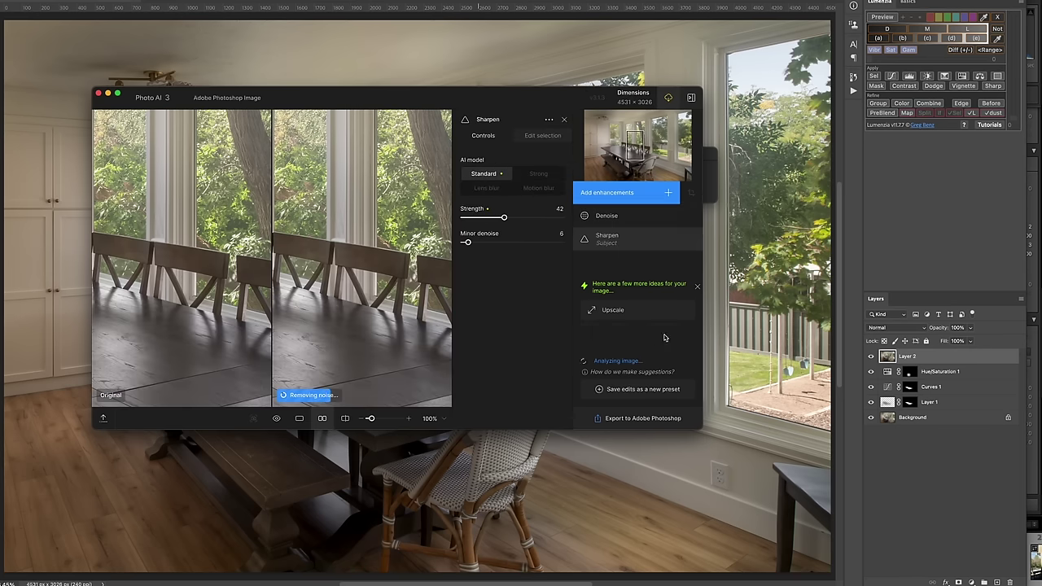
{"action": "left_click", "coordinate": [552, 135]}
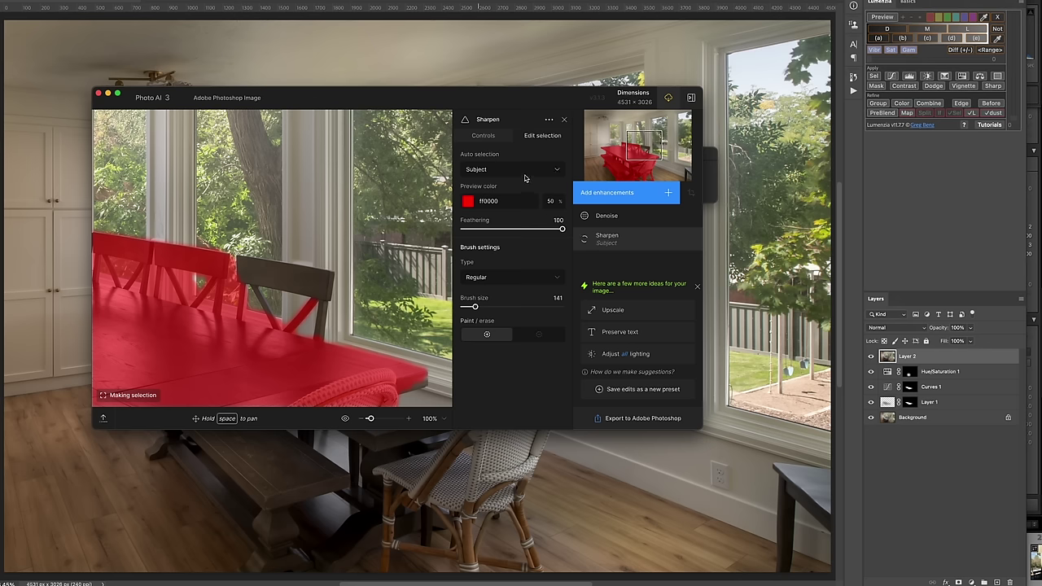
{"action": "left_click", "coordinate": [525, 171]}
{"action": "left_click", "coordinate": [521, 186]}
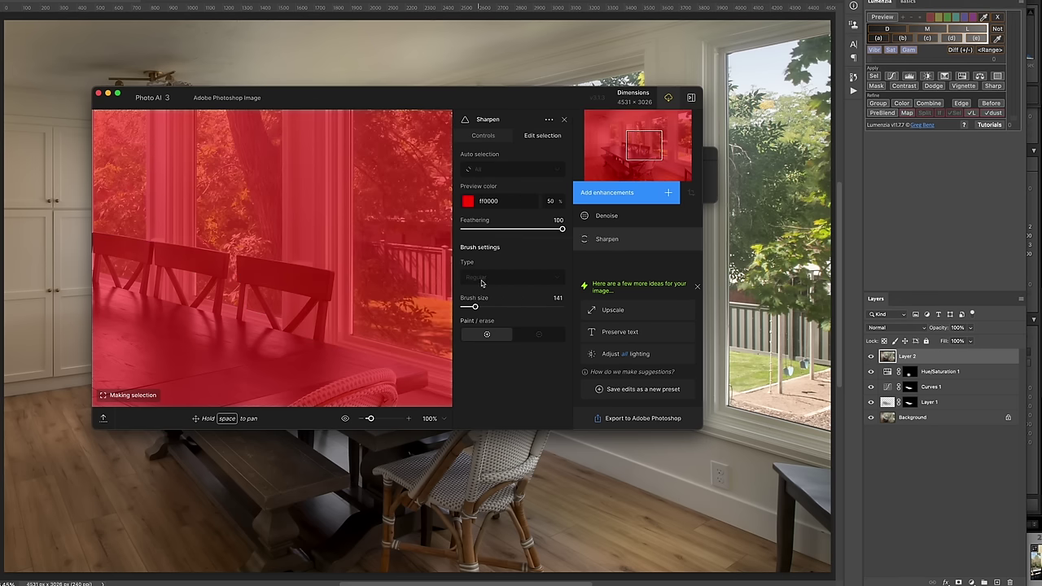
{"action": "left_click", "coordinate": [486, 137]}
{"action": "left_click_drag", "start_coordinate": [503, 218], "coordinate": [481, 223]}
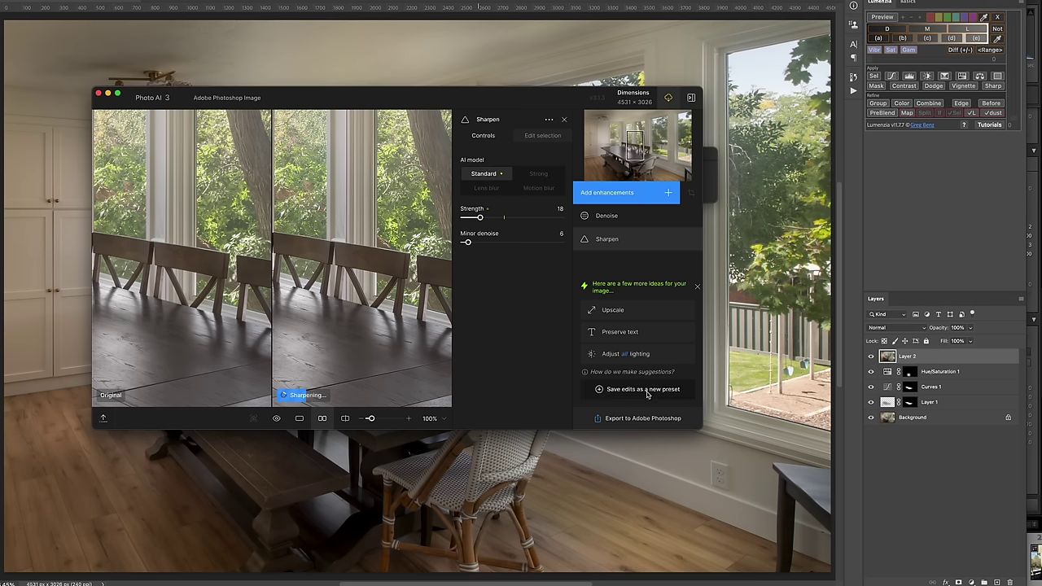
{"action": "left_click", "coordinate": [655, 418]}
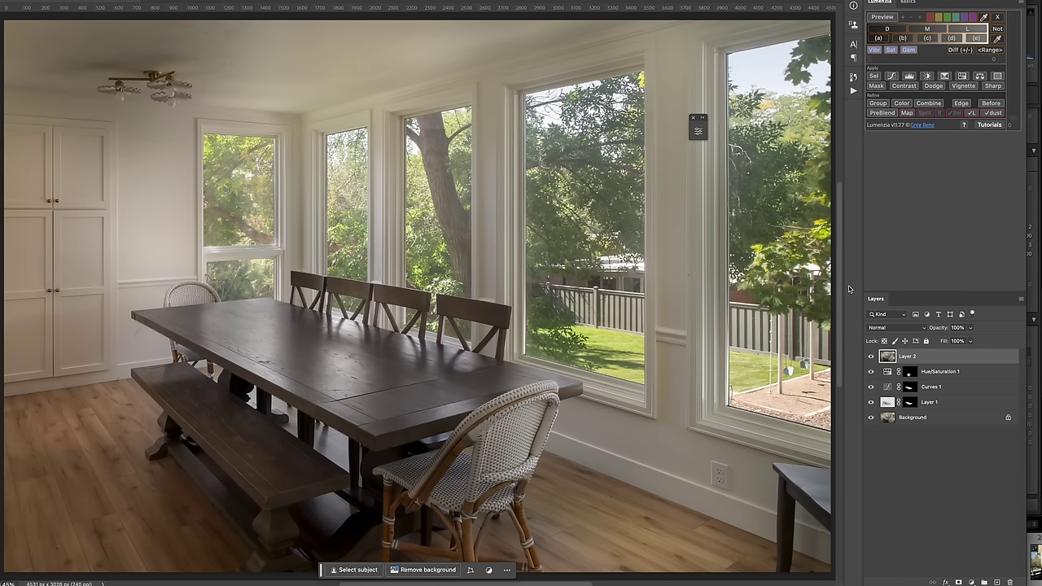
Duplicate Layer 2 and open the copy in Nik 7 Color Efex.
{"action": "left_click_drag", "start_coordinate": [884, 358], "coordinate": [997, 583]}
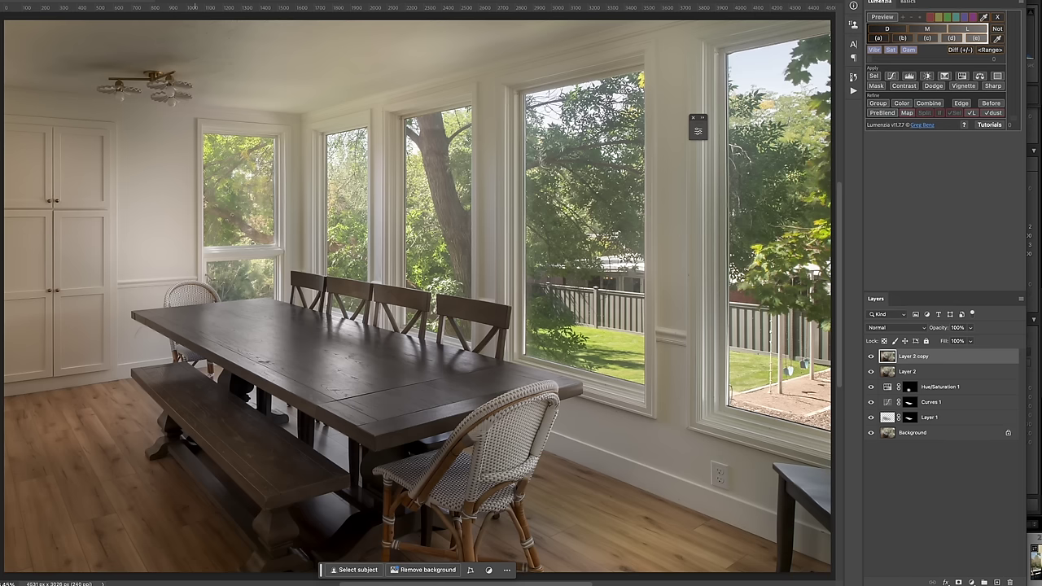
{"action": "left_click", "coordinate": [57, 3]}
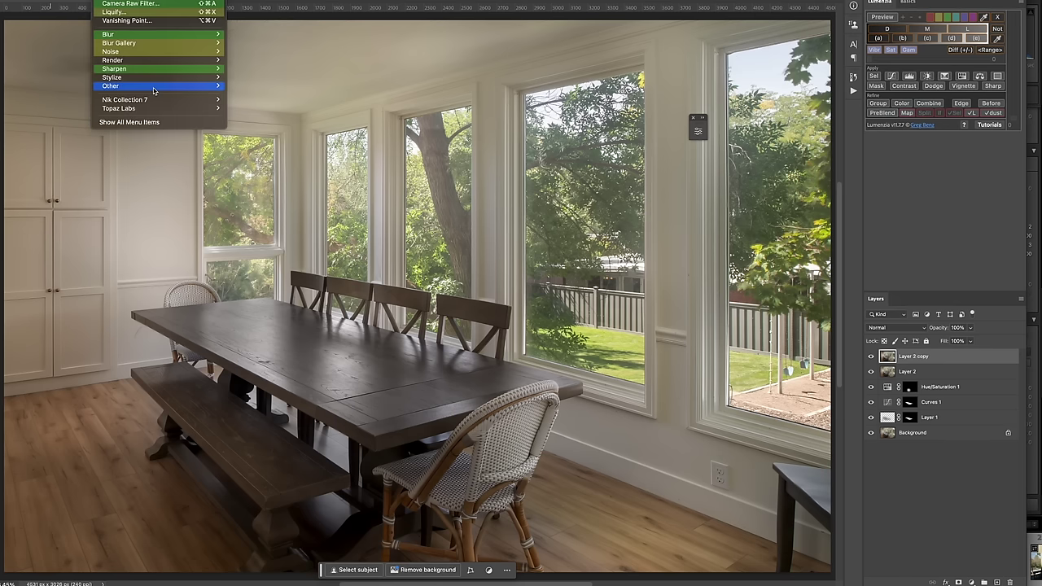
{"action": "mouse_move", "coordinate": [166, 100]}
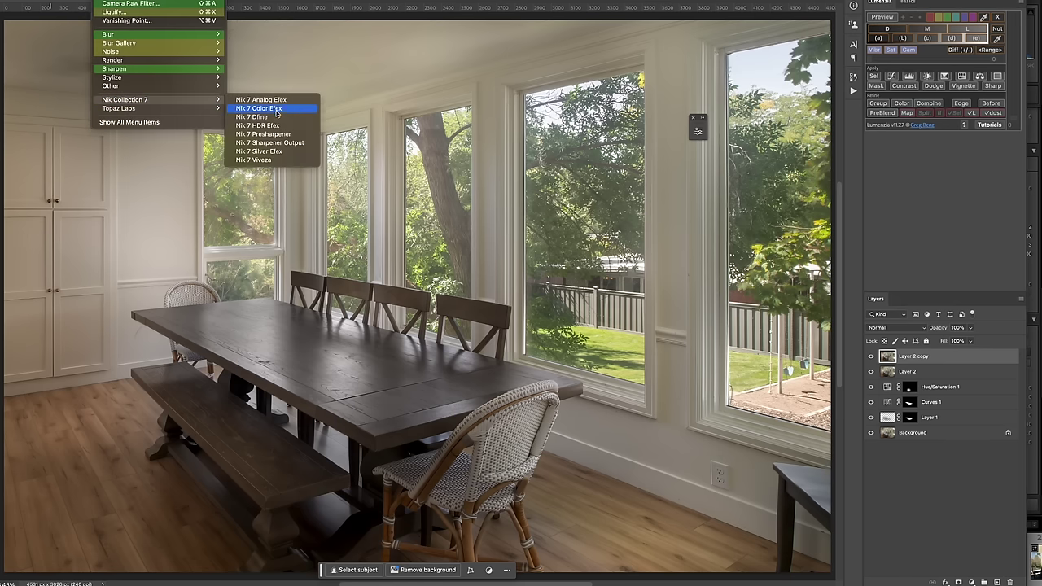
{"action": "left_click", "coordinate": [277, 111]}
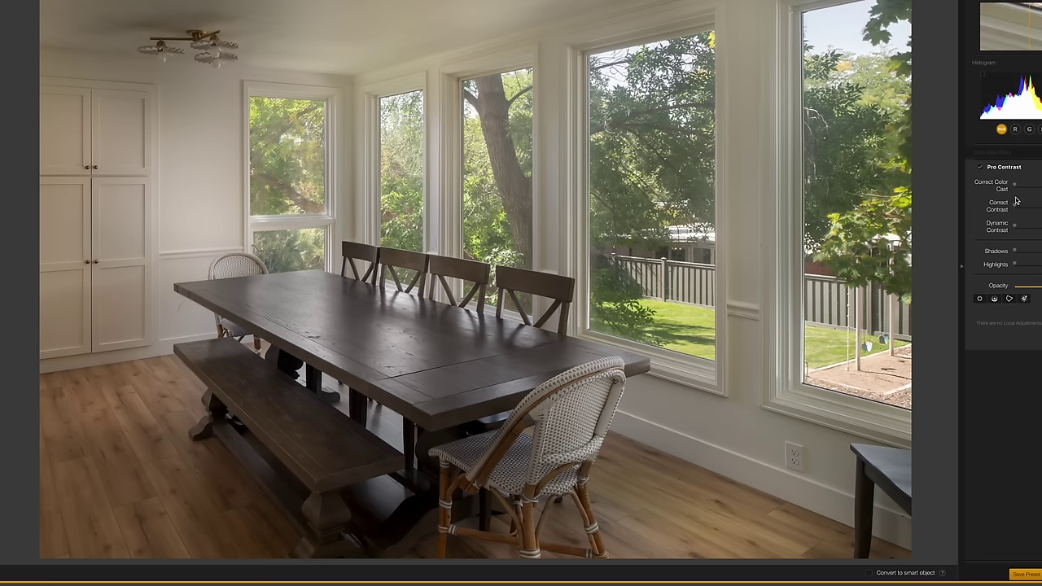
Raise Correct Contrast, centre Darken/Lighten Center on the dining table, and raise Border Luminosity.
{"action": "mouse_move", "coordinate": [1016, 208]}
{"action": "left_mouse_down"}
{"action": "mouse_move", "coordinate": [1036, 209]}
{"action": "mouse_move", "coordinate": [1021, 227]}
{"action": "left_mouse_up"}
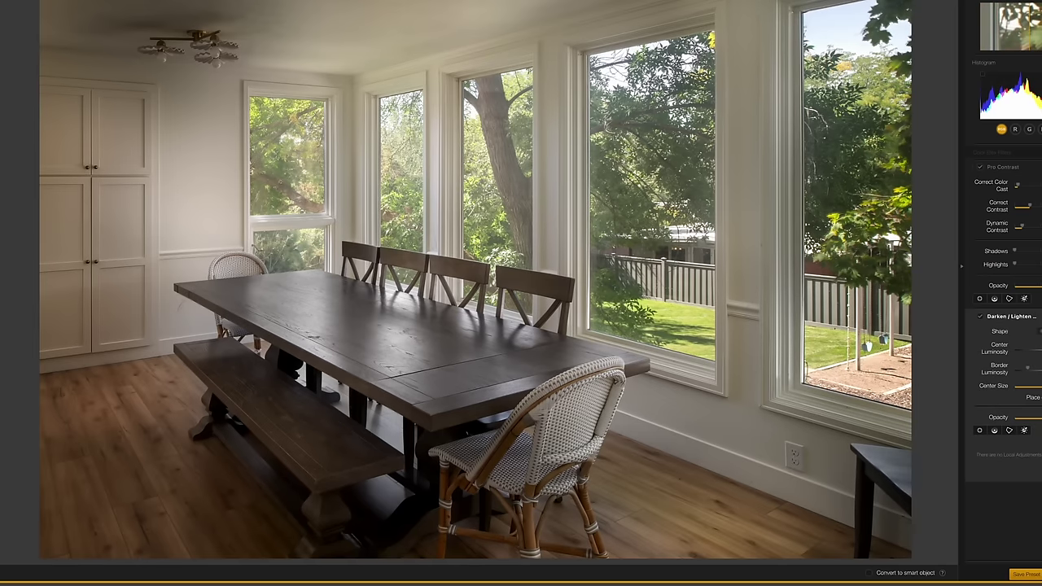
{"action": "left_click", "coordinate": [356, 344]}
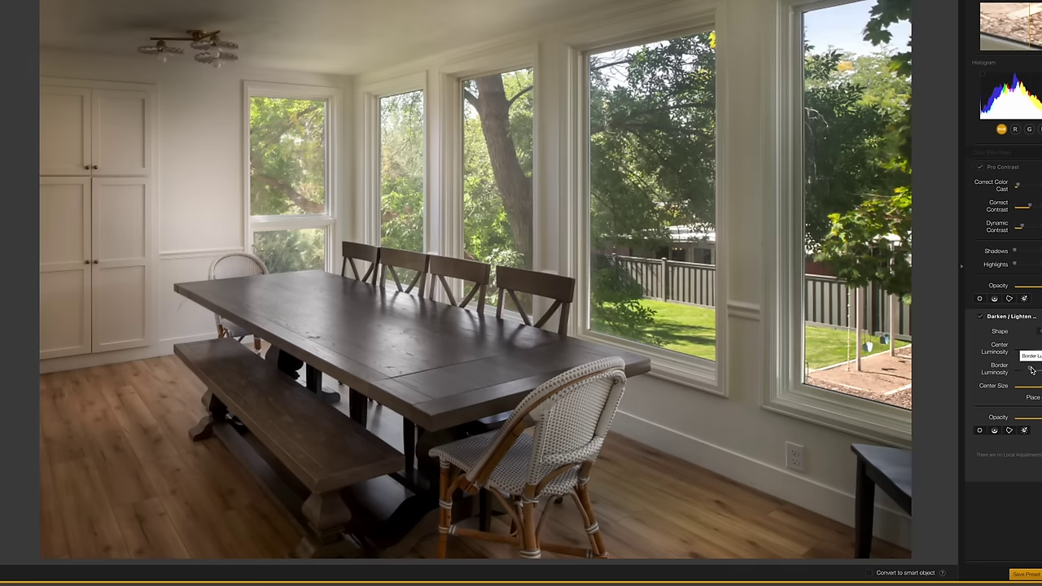
{"action": "left_click_drag", "start_coordinate": [1032, 371], "coordinate": [1038, 368]}
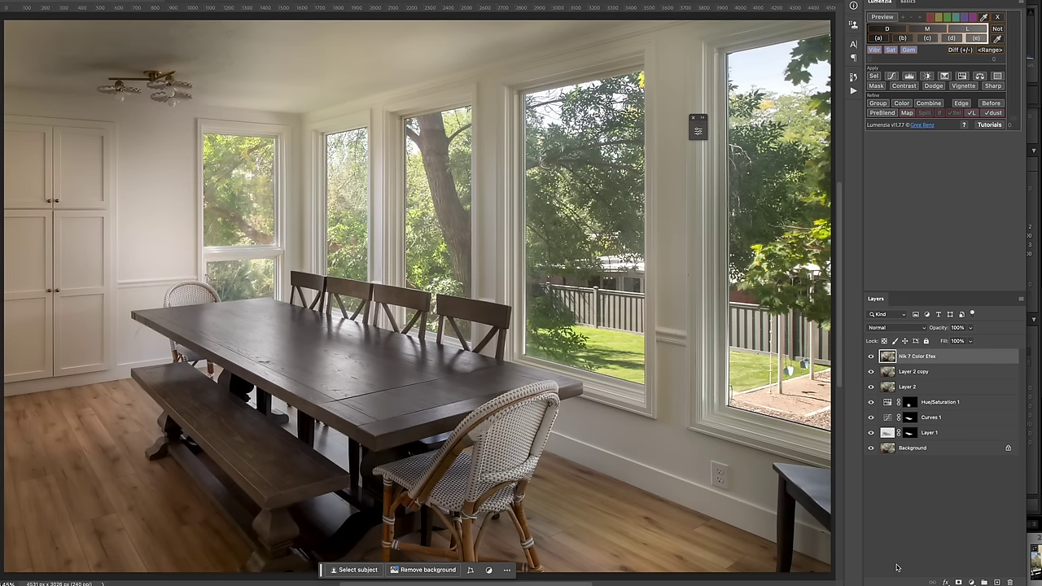
Toggle the Nik 7 Color Efex layer off and on twice to compare before and after.
{"action": "left_click", "coordinate": [870, 358]}
{"action": "left_click", "coordinate": [870, 358]}
{"action": "left_click", "coordinate": [870, 358]}
{"action": "left_click", "coordinate": [870, 358]}
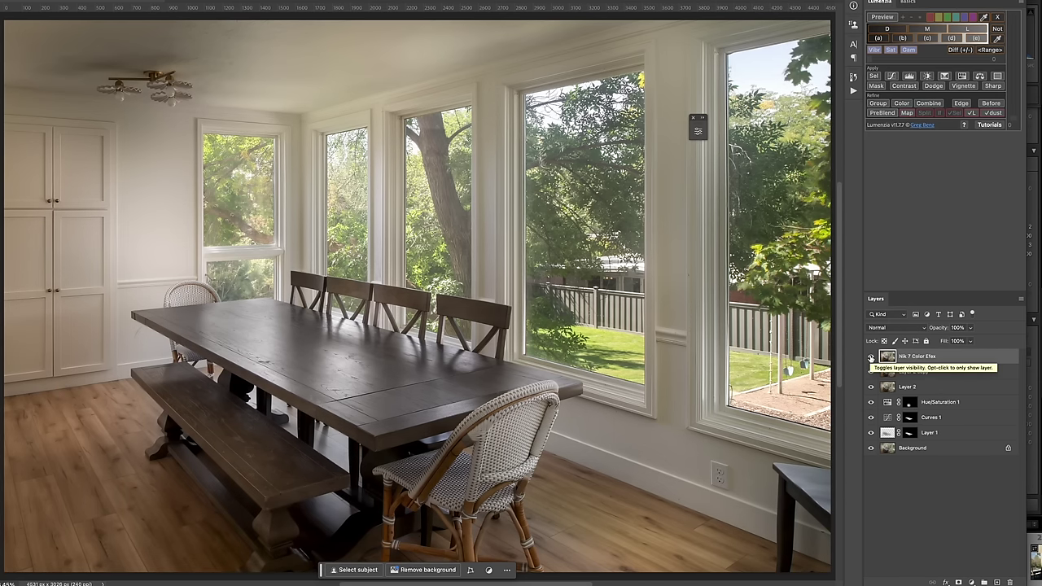
Zoom in on the tabletop grain, then fit the whole photo back on screen.
{"action": "left_click", "coordinate": [142, 337]}
{"action": "left_click", "coordinate": [142, 337]}
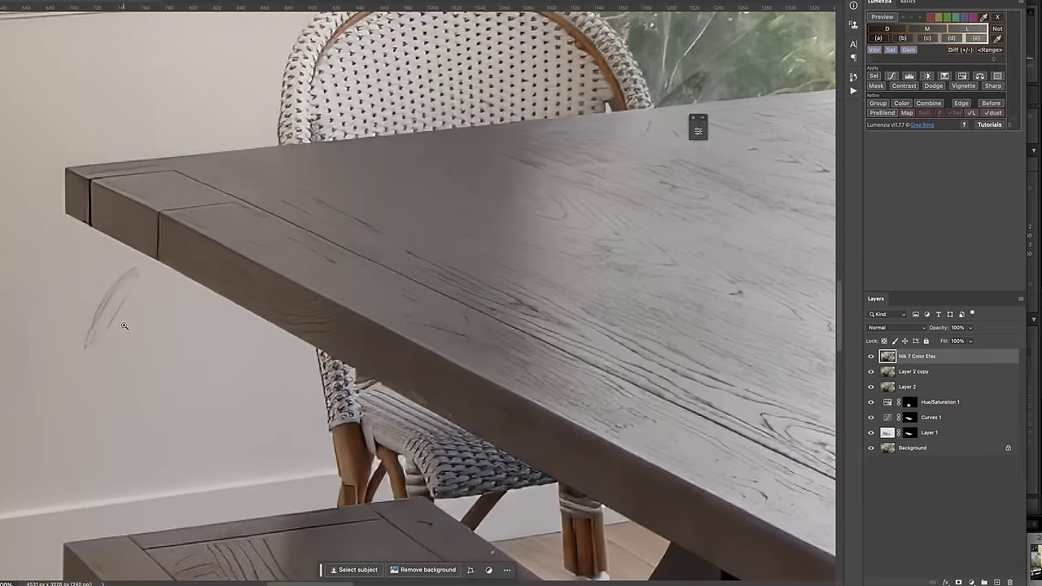
{"action": "right_click", "coordinate": [125, 326]}
{"action": "left_click", "coordinate": [139, 330]}
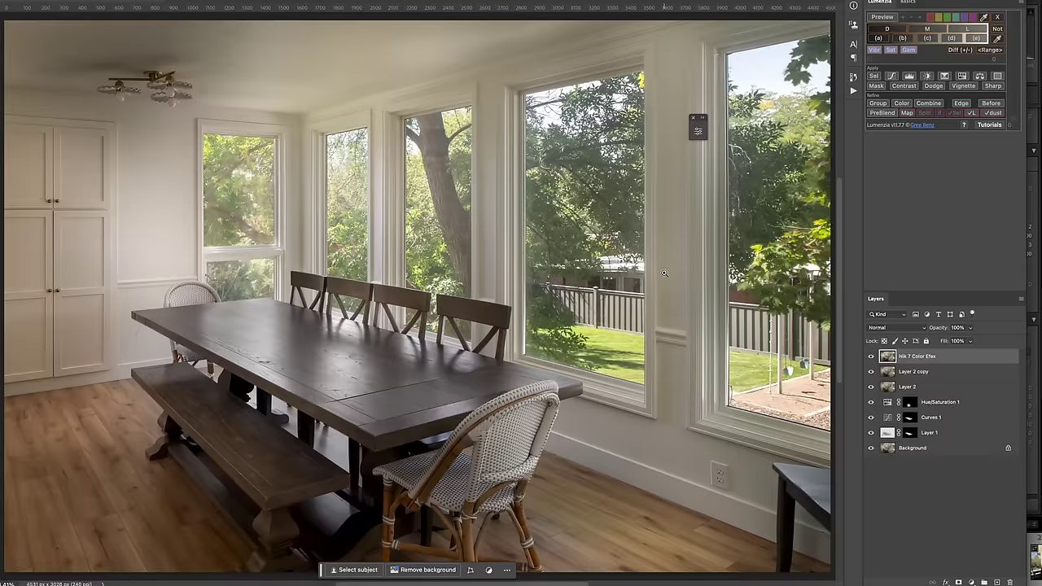